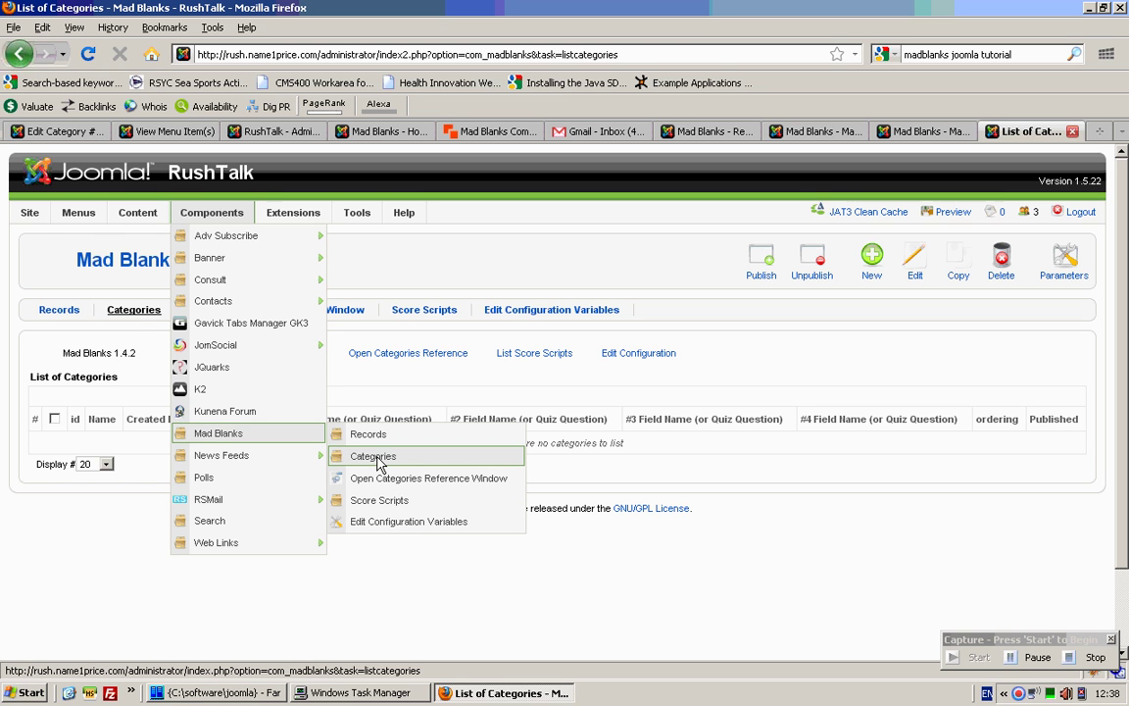
# - Create a new Mad Blanks category named 'Name for this category:' and set it to published
pyautogui.click(379, 463)
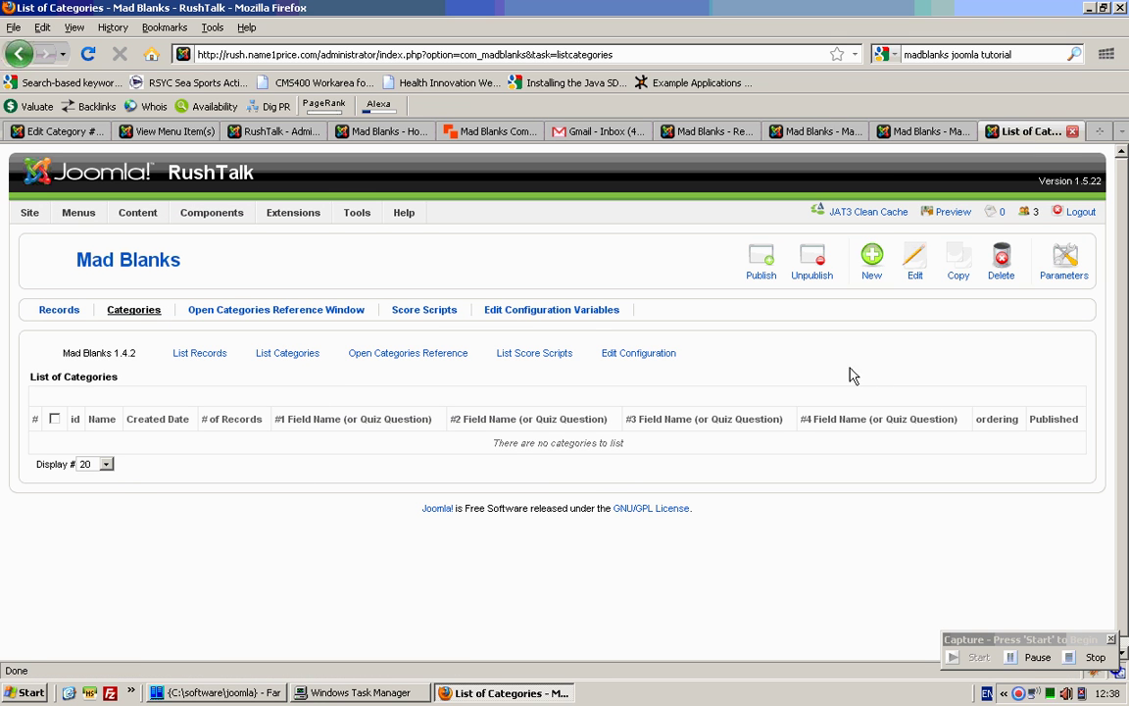
pyautogui.click(871, 260)
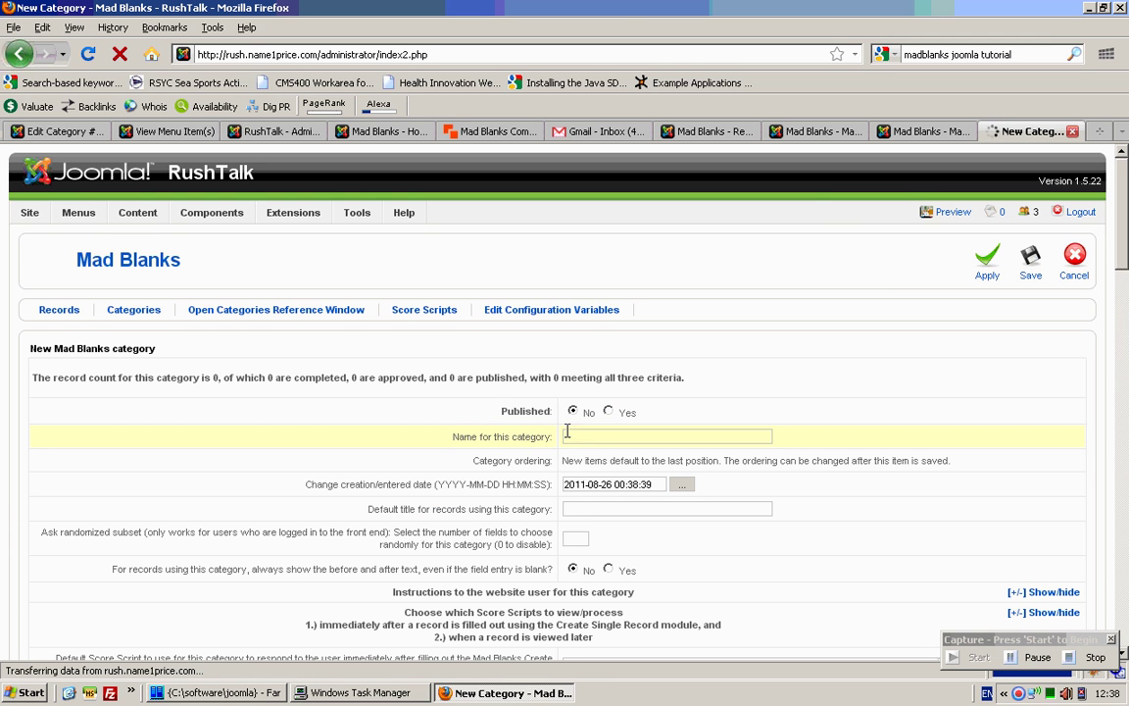
pyautogui.moveTo(552, 434); pyautogui.dragTo(454, 434)
pyautogui.hotkey('ctrl', 'c')
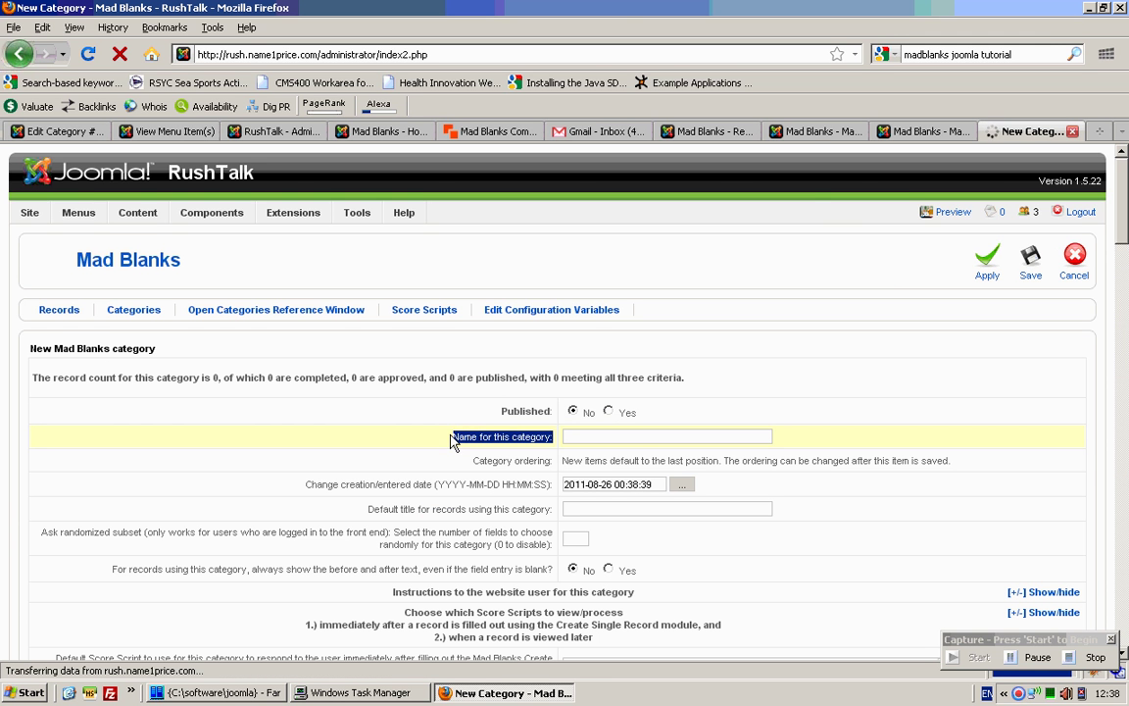
pyautogui.click(649, 433)
pyautogui.hotkey('ctrl', 'v')
pyautogui.click(608, 411)
# - Copy the default-title label text into the category's Default title field
pyautogui.scroll(-2, 828, 403)
pyautogui.moveTo(368, 409); pyautogui.dragTo(554, 416)
pyautogui.hotkey('ctrl', 'c')
pyautogui.rightClick(518, 409)
pyautogui.click(546, 421)
pyautogui.rightClick(614, 413)
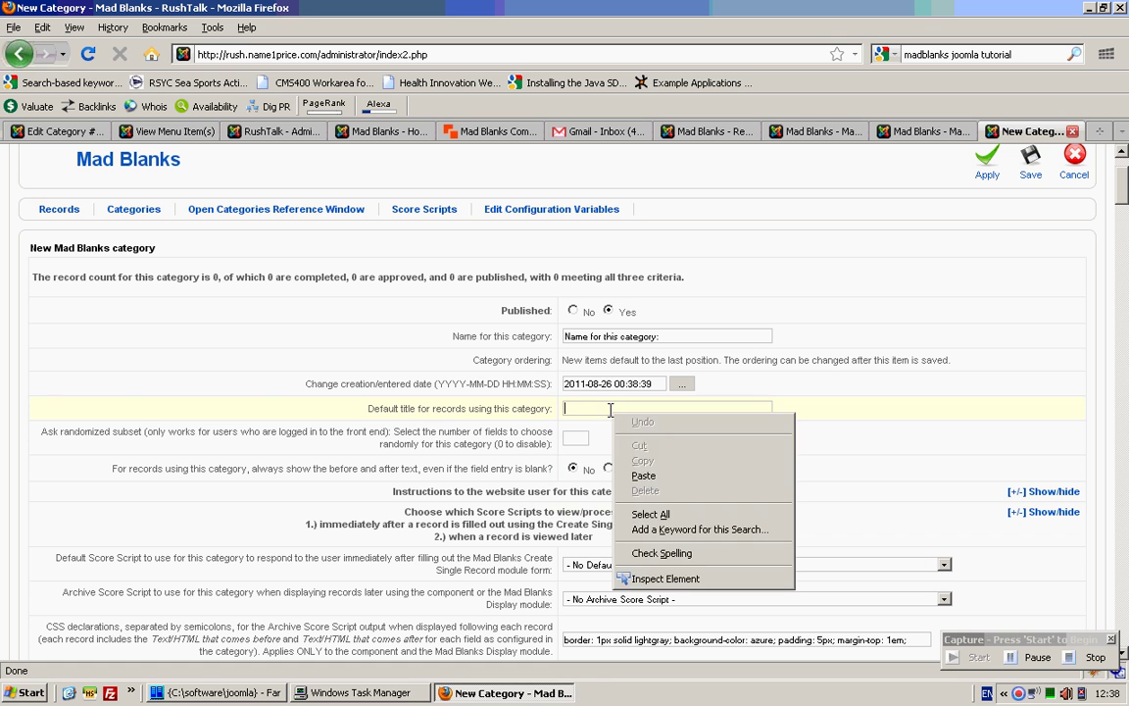
pyautogui.click(670, 483)
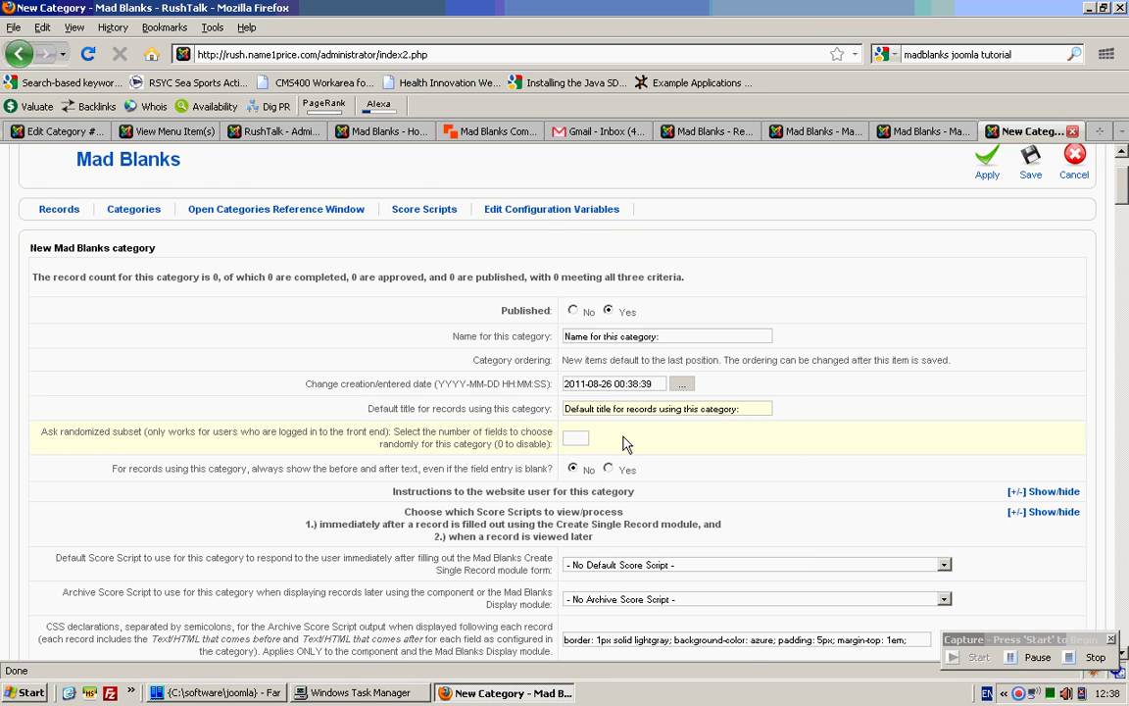
pyautogui.scroll(-2, 626, 443)
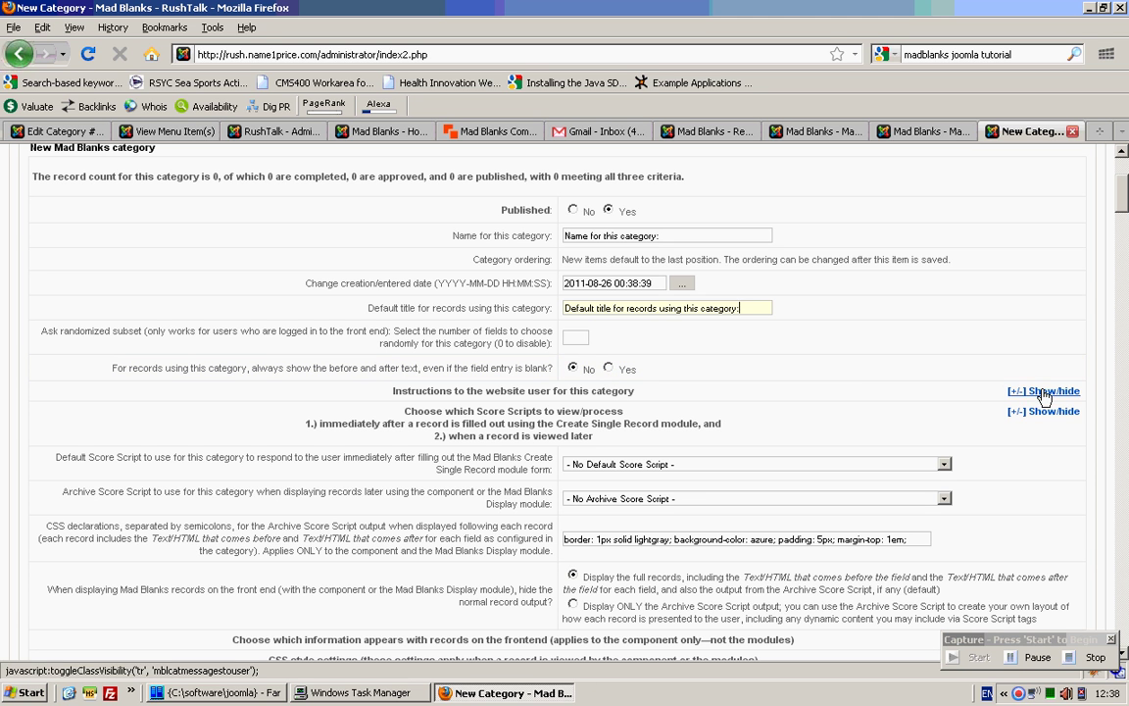
# - Fill Field #1's name with its label text and activate Field #1
pyautogui.scroll(-2, 1126, 422)
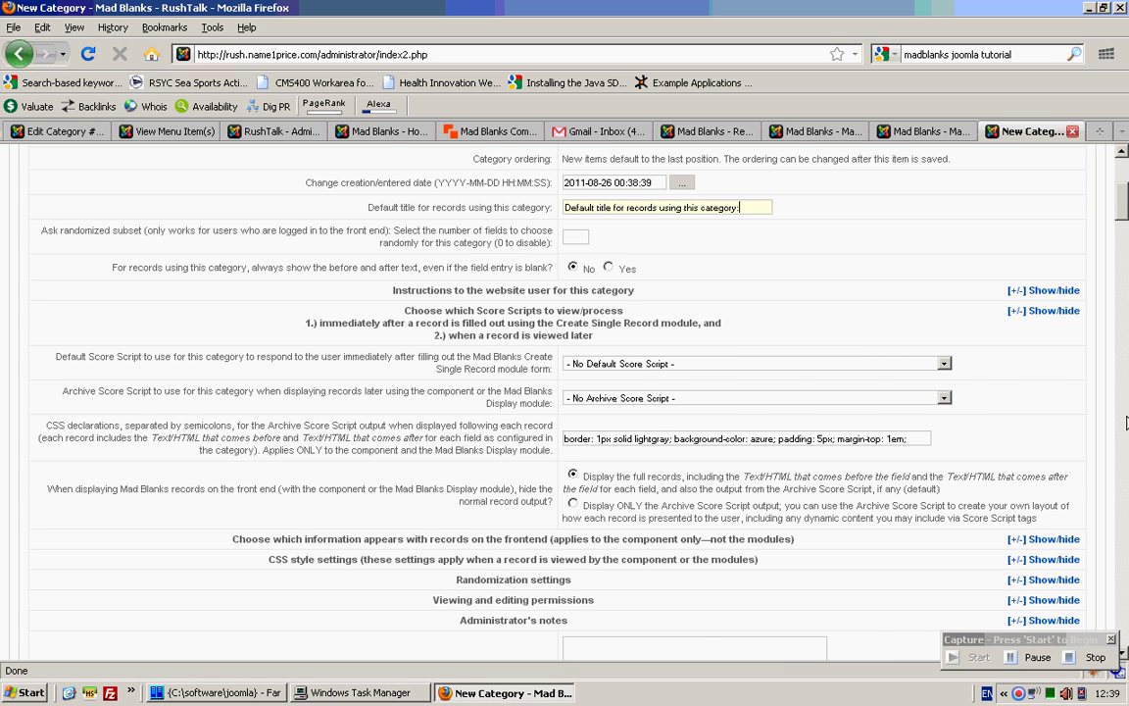
pyautogui.scroll(-2, 1126, 421)
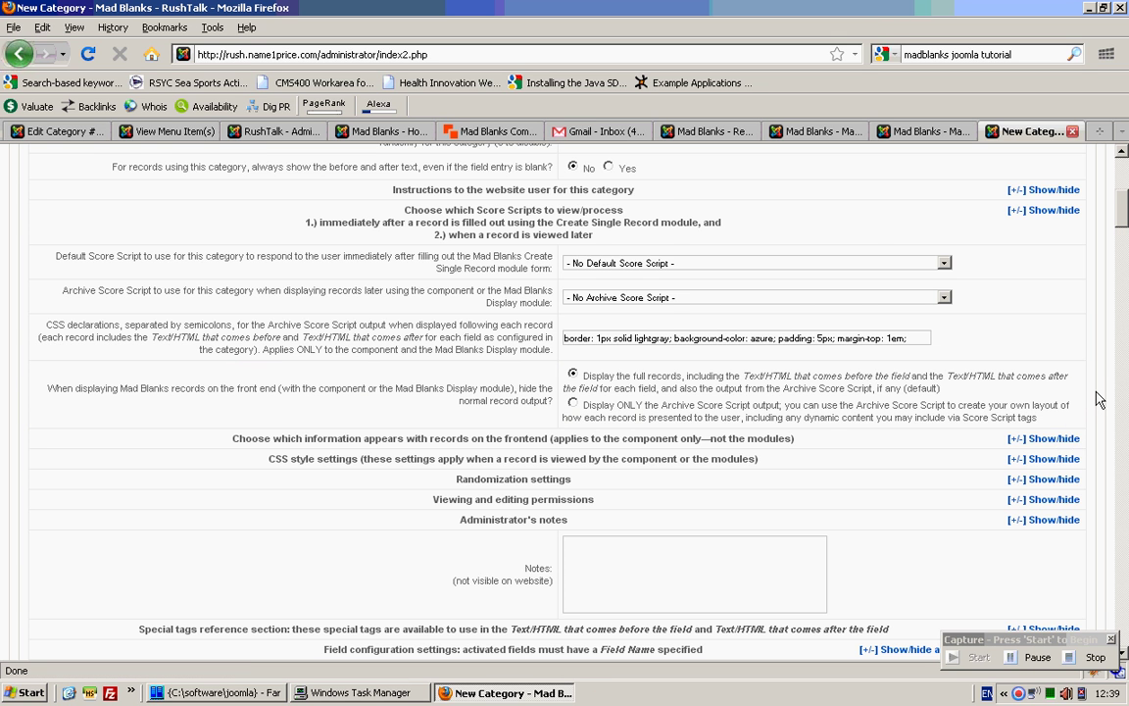
pyautogui.scroll(-2, 1102, 392)
pyautogui.scroll(-2, 1102, 392)
pyautogui.scroll(1, 1101, 392)
pyautogui.scroll(-1, 1101, 392)
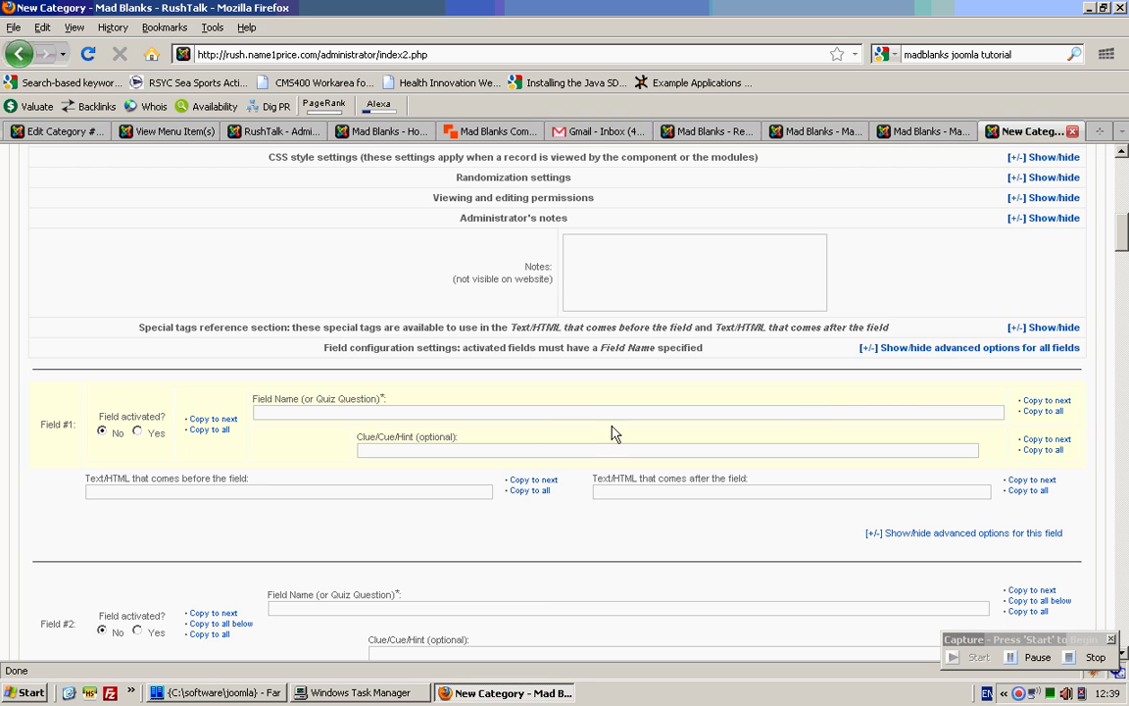
pyautogui.scroll(-2, 680, 383)
pyautogui.scroll(2, 684, 382)
pyautogui.moveTo(409, 408); pyautogui.dragTo(252, 408)
pyautogui.hotkey('ctrl', 'c')
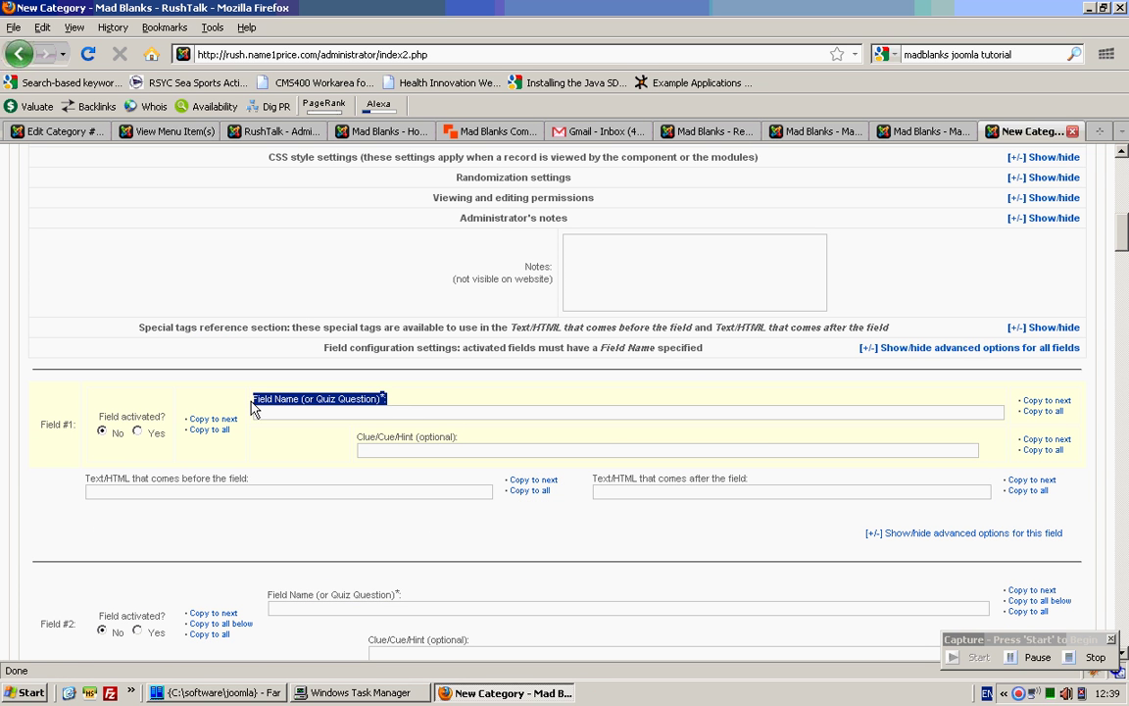
pyautogui.click(315, 416)
pyautogui.hotkey('ctrl', 'v')
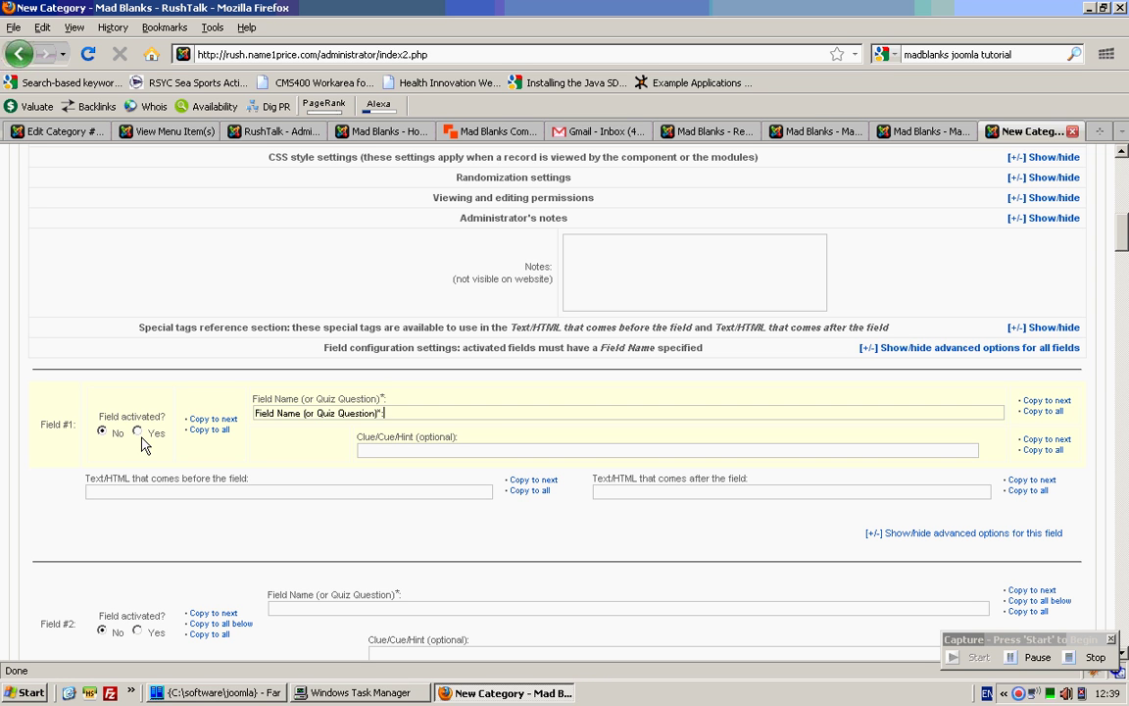
pyautogui.click(137, 433)
# - Fill Field #1's clue and before-field boxes with their label text, trimming the clue's leading space
pyautogui.moveTo(461, 436); pyautogui.dragTo(327, 446)
pyautogui.click(426, 448)
pyautogui.write('Clue/Cue/Hint (optional):')
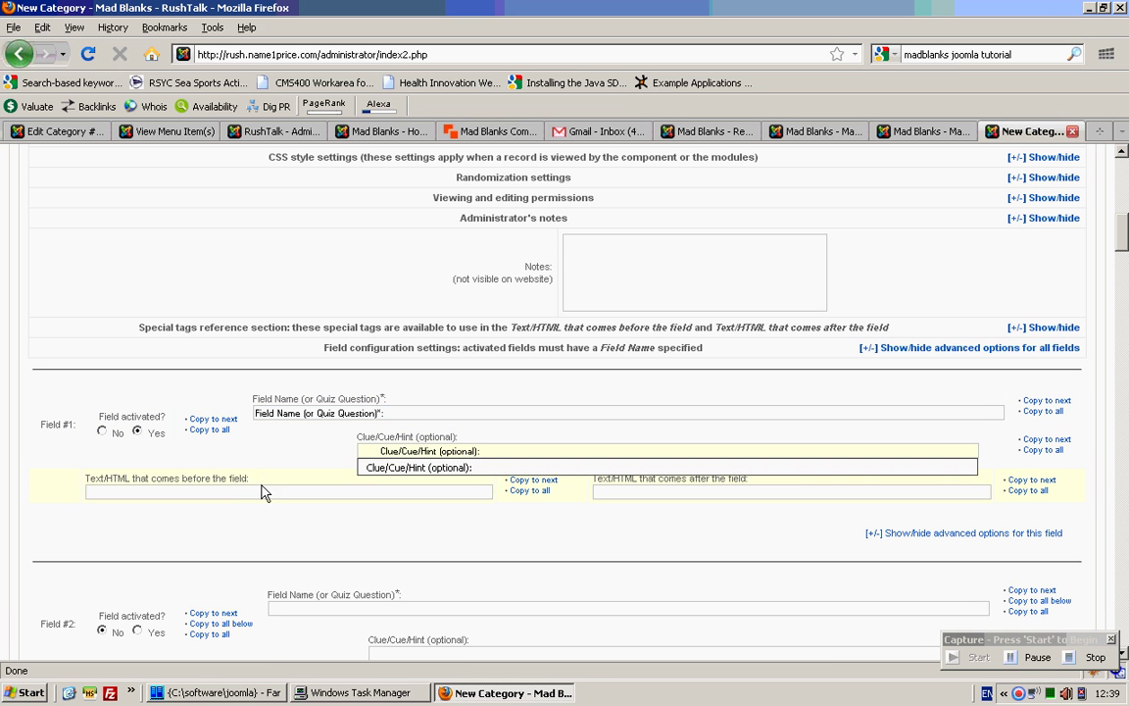
pyautogui.moveTo(257, 480); pyautogui.dragTo(86, 474)
pyautogui.hotkey('ctrl', 'c')
pyautogui.click(176, 491)
pyautogui.hotkey('ctrl', 'v')
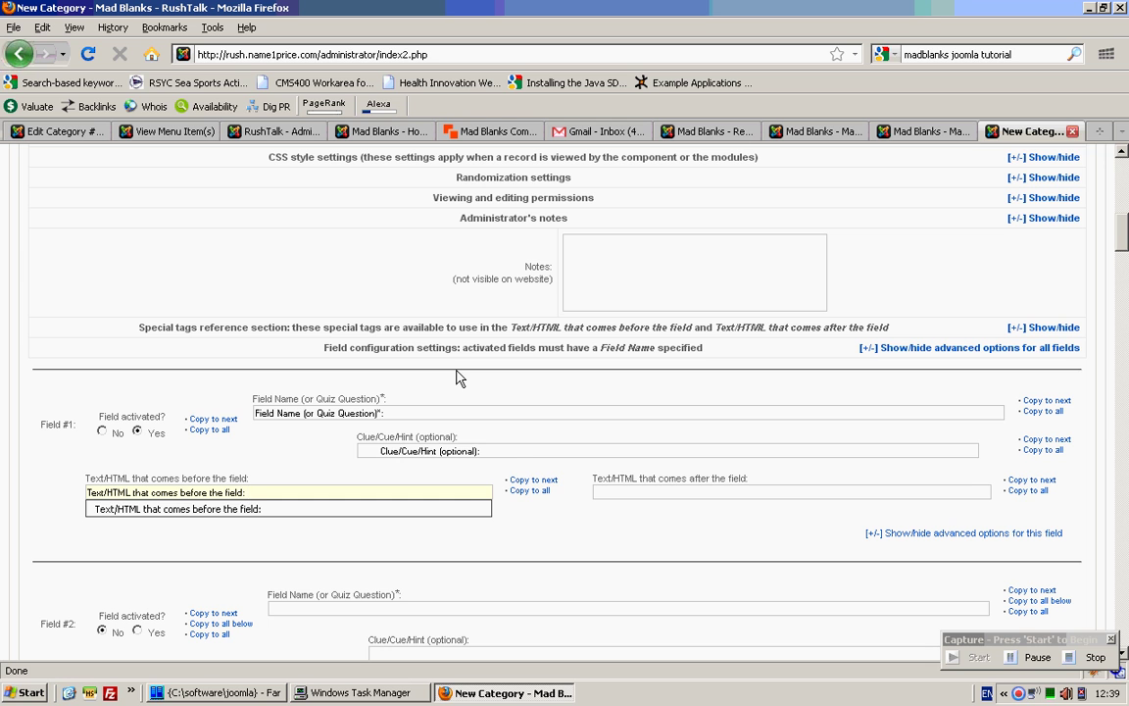
pyautogui.click(518, 452)
pyautogui.press('Delete')
pyautogui.press('Delete')
pyautogui.press('Delete')
pyautogui.press('Delete')
pyautogui.press('Delete')
pyautogui.press('Delete')
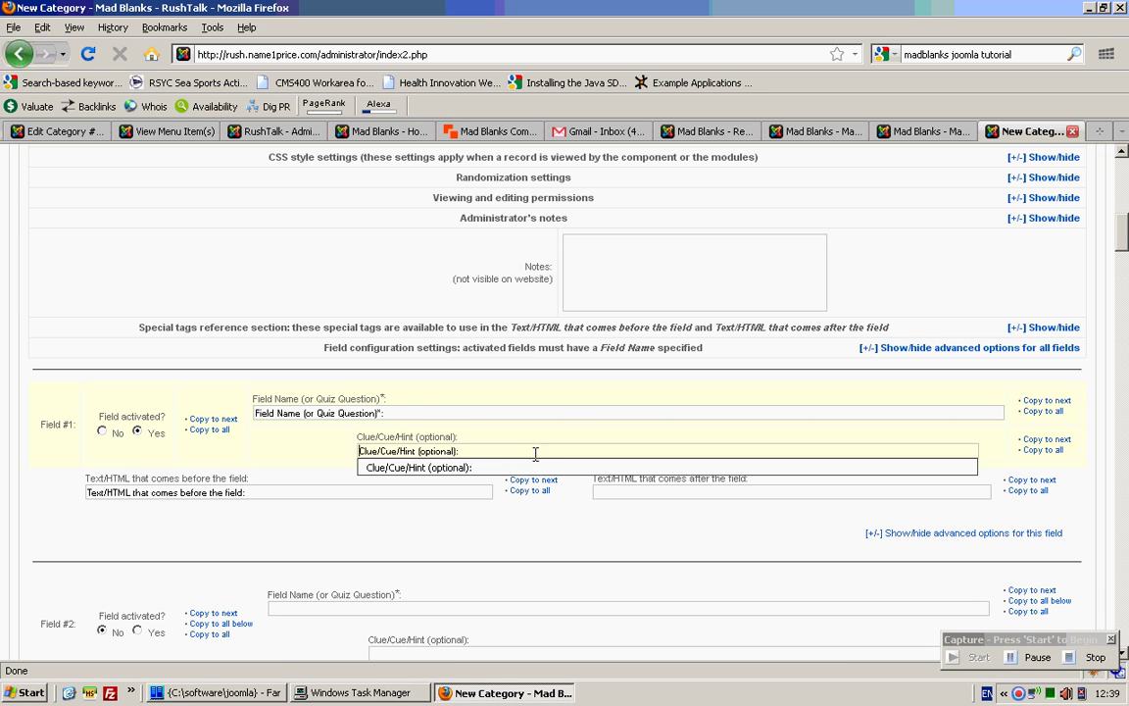
pyautogui.press('Escape')
# - Fill Field #1's after-field box with its label text
pyautogui.moveTo(772, 484); pyautogui.dragTo(592, 482)
pyautogui.hotkey('ctrl', 'c')
pyautogui.click(630, 491)
pyautogui.hotkey('ctrl', 'v')
pyautogui.press('Escape')
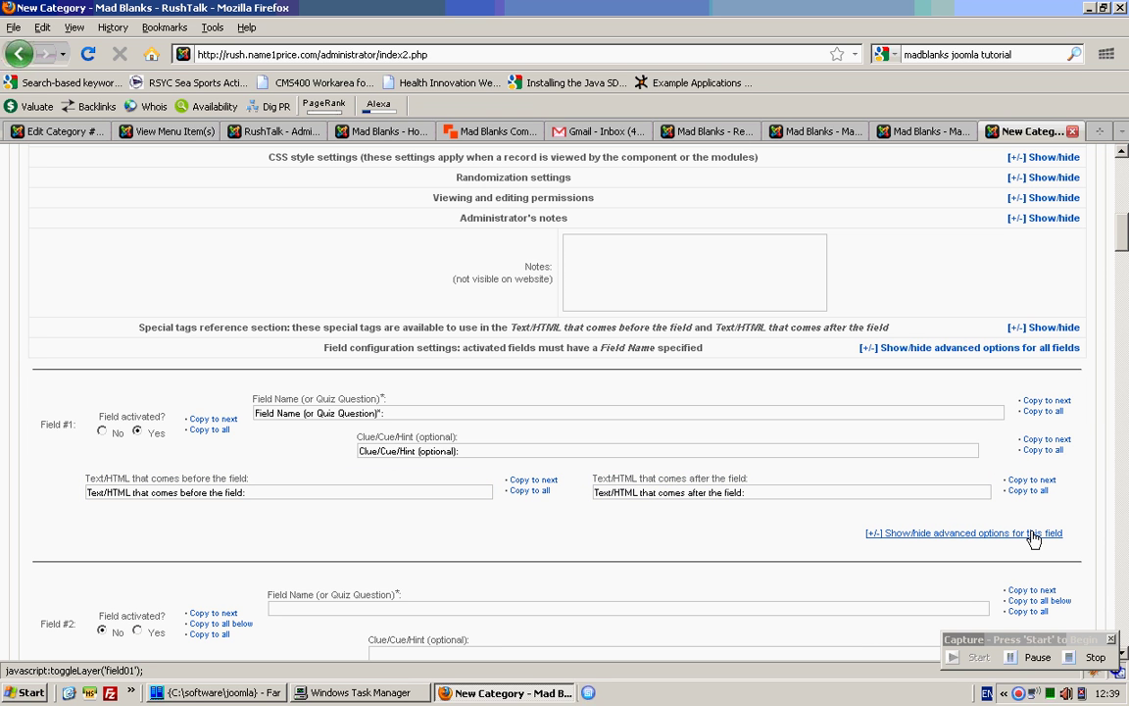
# - Copy Field #1's name, clue, before and after text to all fields
pyautogui.click(1043, 411)
pyautogui.click(1043, 450)
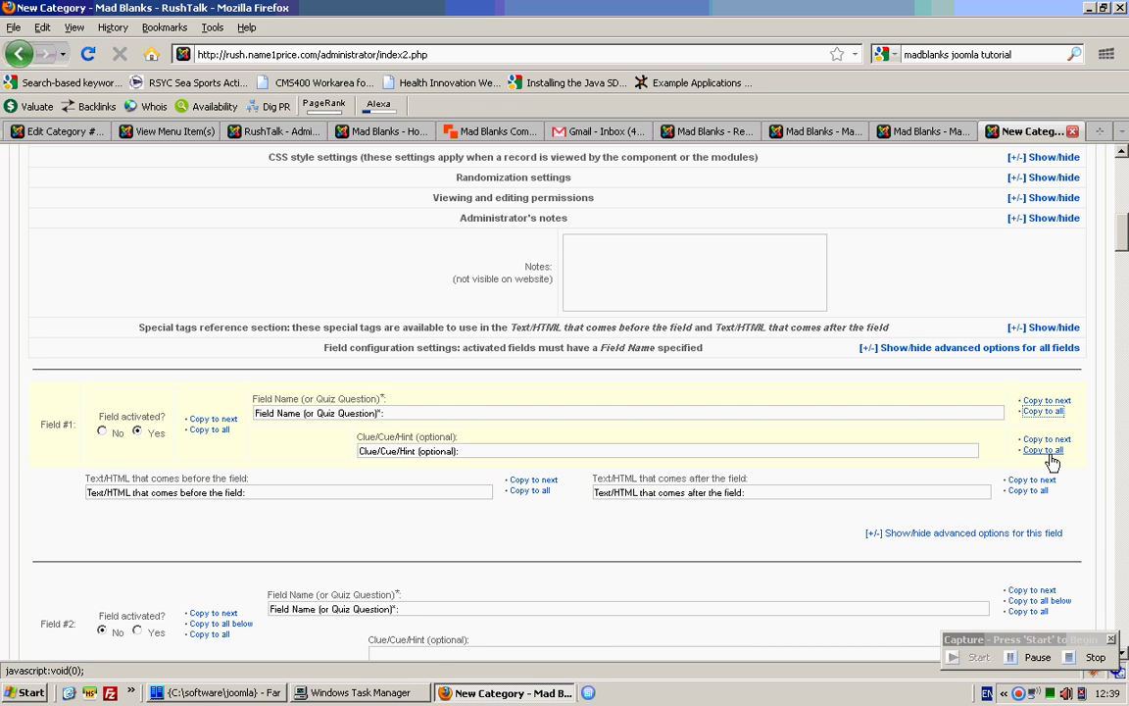
pyautogui.click(1029, 490)
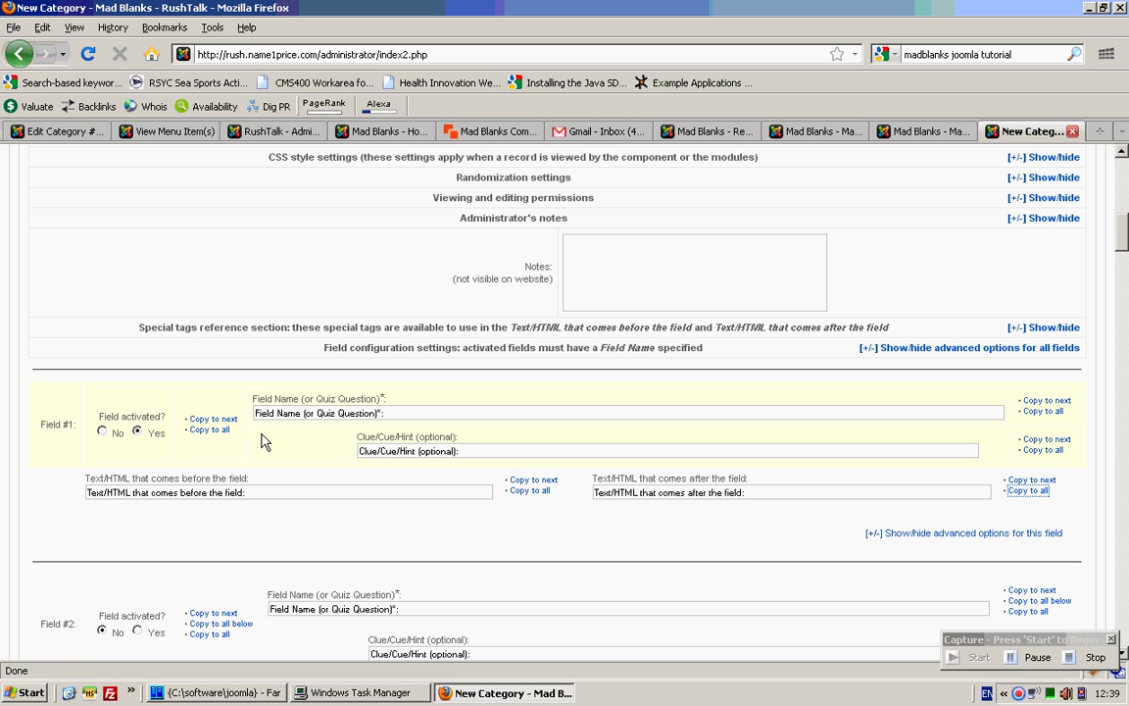
pyautogui.click(518, 493)
# - Switch Field #1 to radio buttons in its advanced options
pyautogui.click(1029, 535)
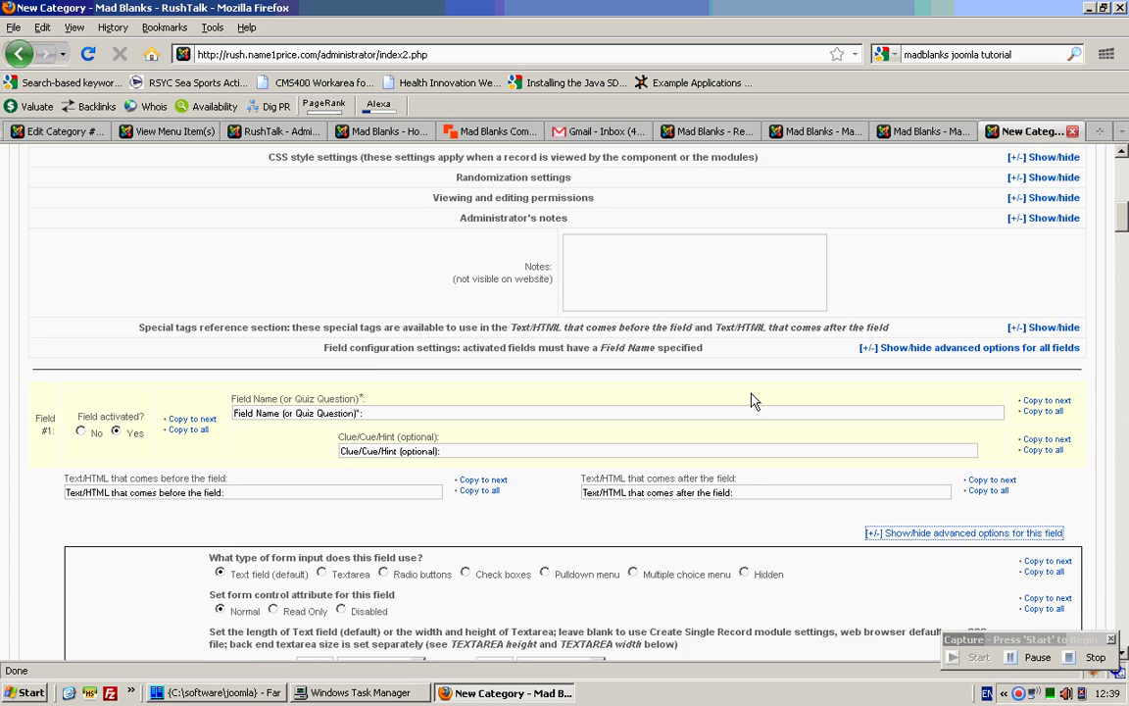
pyautogui.scroll(-4, 751, 397)
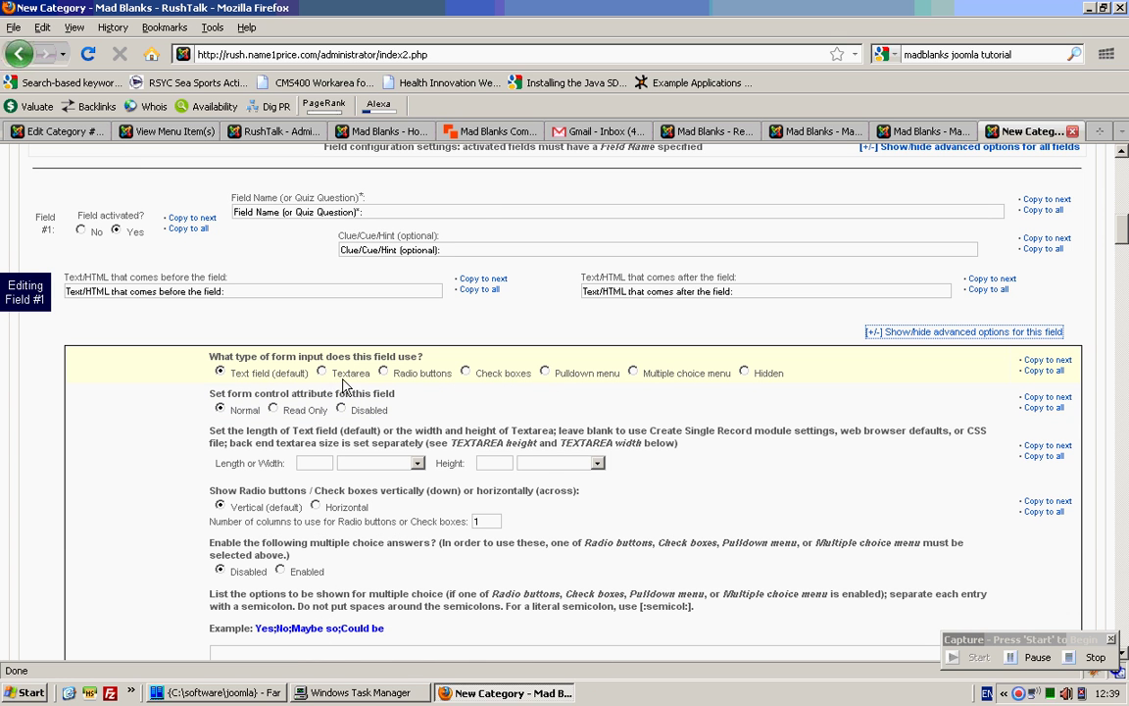
pyautogui.click(384, 374)
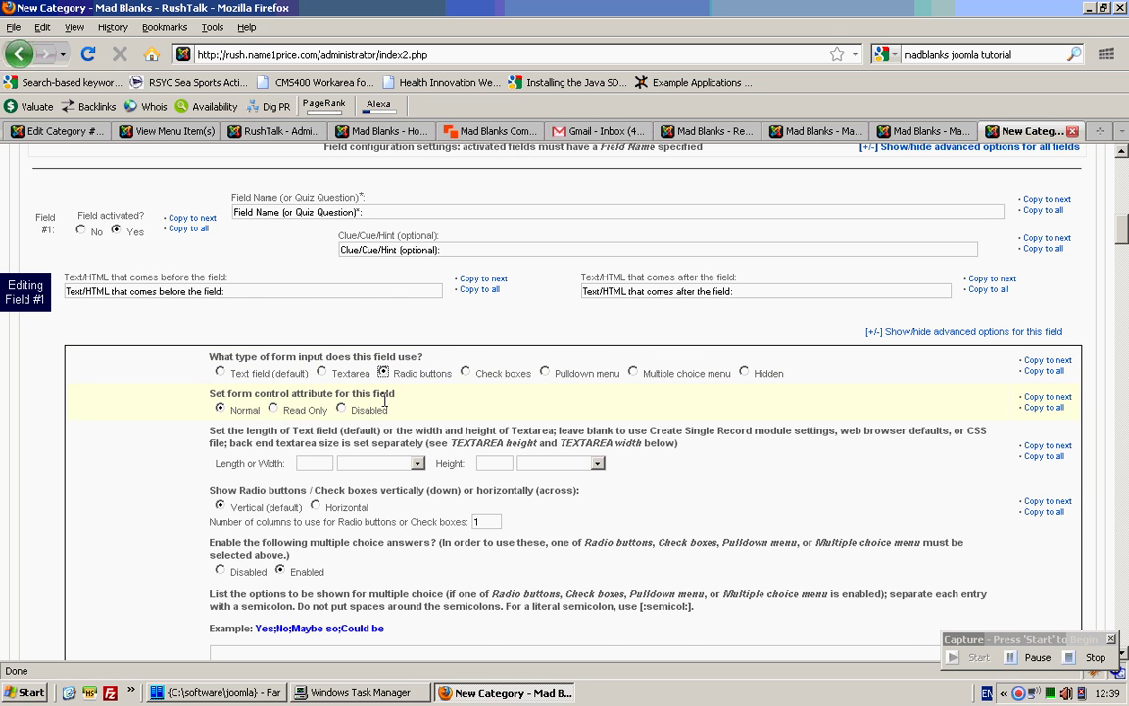
# - Size Field #1 at 90 by 10 pixels and lay the radio buttons out horizontally
pyautogui.scroll(-2, 301, 406)
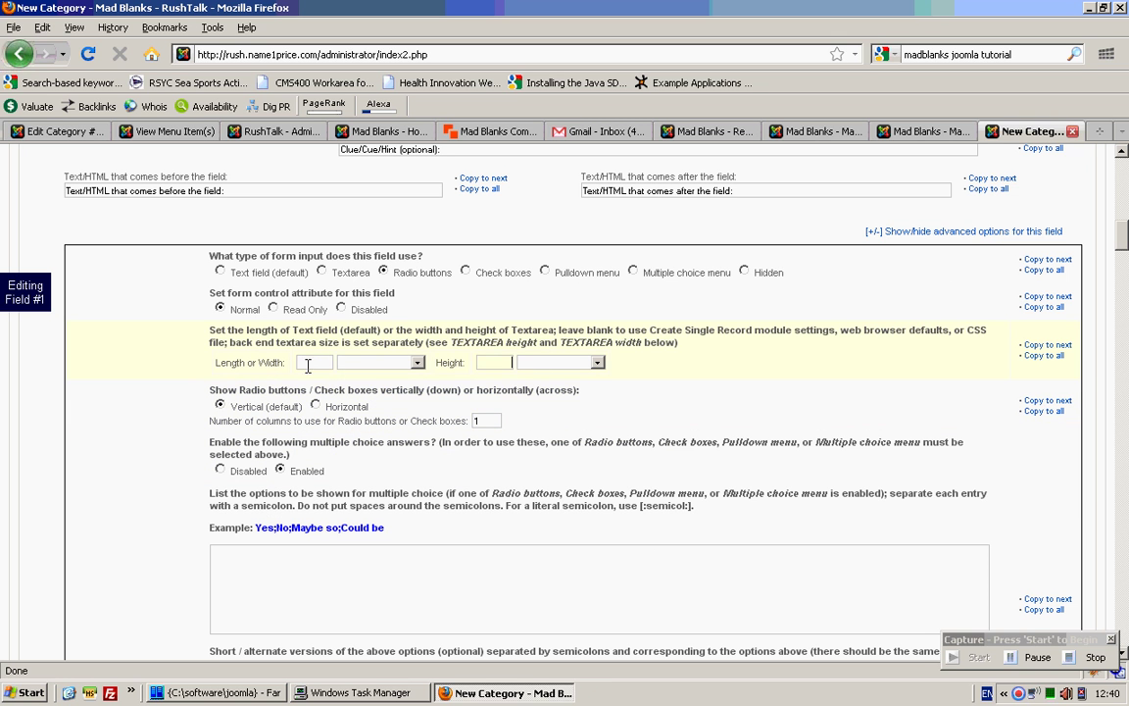
pyautogui.click(417, 363)
pyautogui.click(372, 470)
pyautogui.click(596, 366)
pyautogui.click(549, 468)
pyautogui.write('10')
pyautogui.click(326, 367)
pyautogui.write('90')
pyautogui.scroll(-2, 312, 389)
pyautogui.click(315, 306)
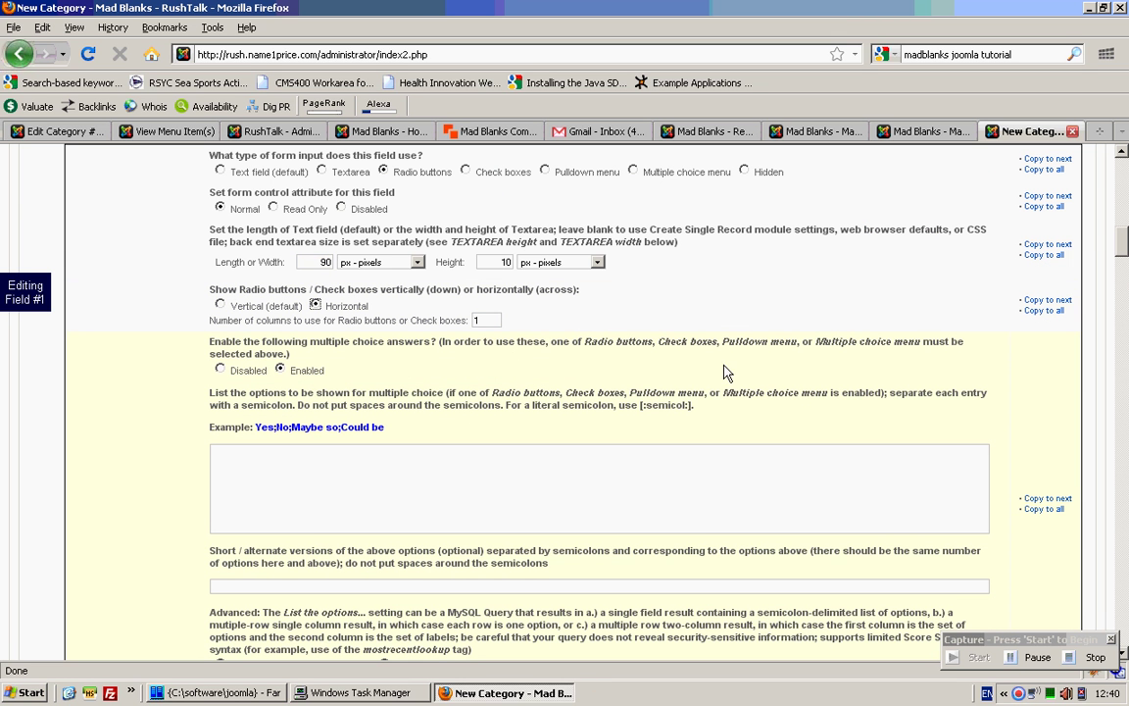
# - Set Field #1's options to Yes;No;Maybe so;Could be from the example text
pyautogui.moveTo(386, 429); pyautogui.dragTo(254, 428)
pyautogui.rightClick(316, 427)
pyautogui.click(322, 439)
pyautogui.click(297, 471)
pyautogui.rightClick(297, 476)
pyautogui.click(328, 535)
pyautogui.scroll(-2, 211, 505)
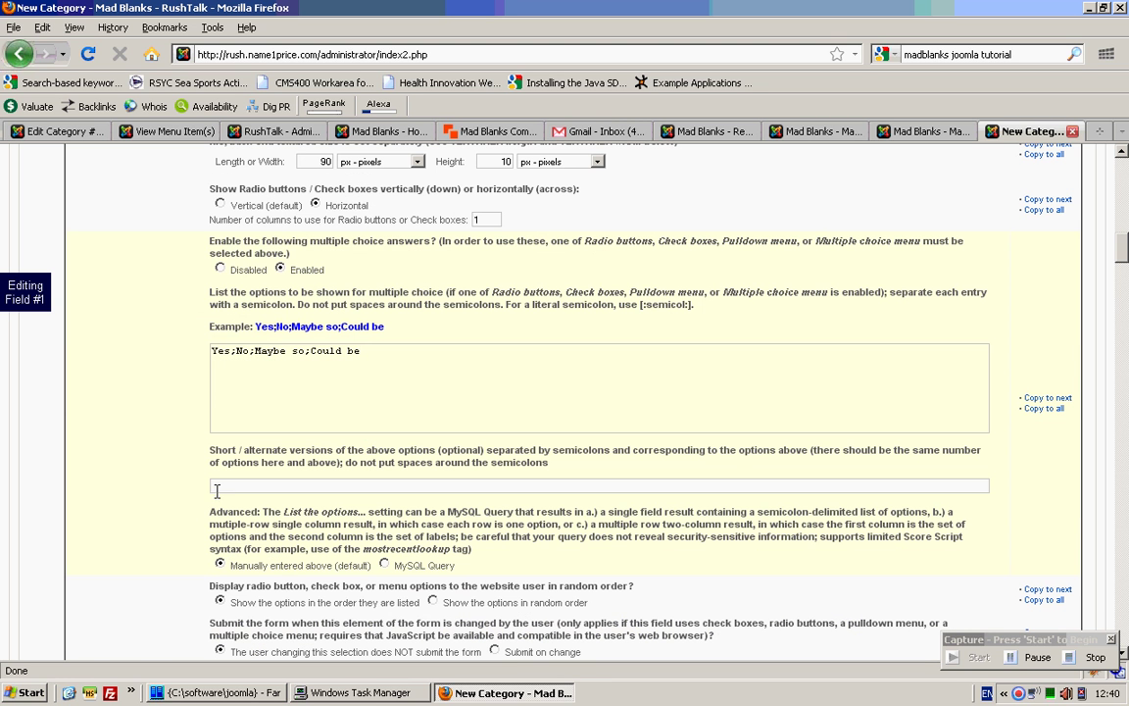
# - Set the short versions to Yes2;No2;Maybe so2;Could be2
pyautogui.rightClick(365, 485)
pyautogui.click(418, 413)
pyautogui.write('2')
pyautogui.press('Right')
pyautogui.press('Right')
pyautogui.write('2;No2')
pyautogui.press('End')
pyautogui.write('2')
pyautogui.scroll(-2, 171, 448)
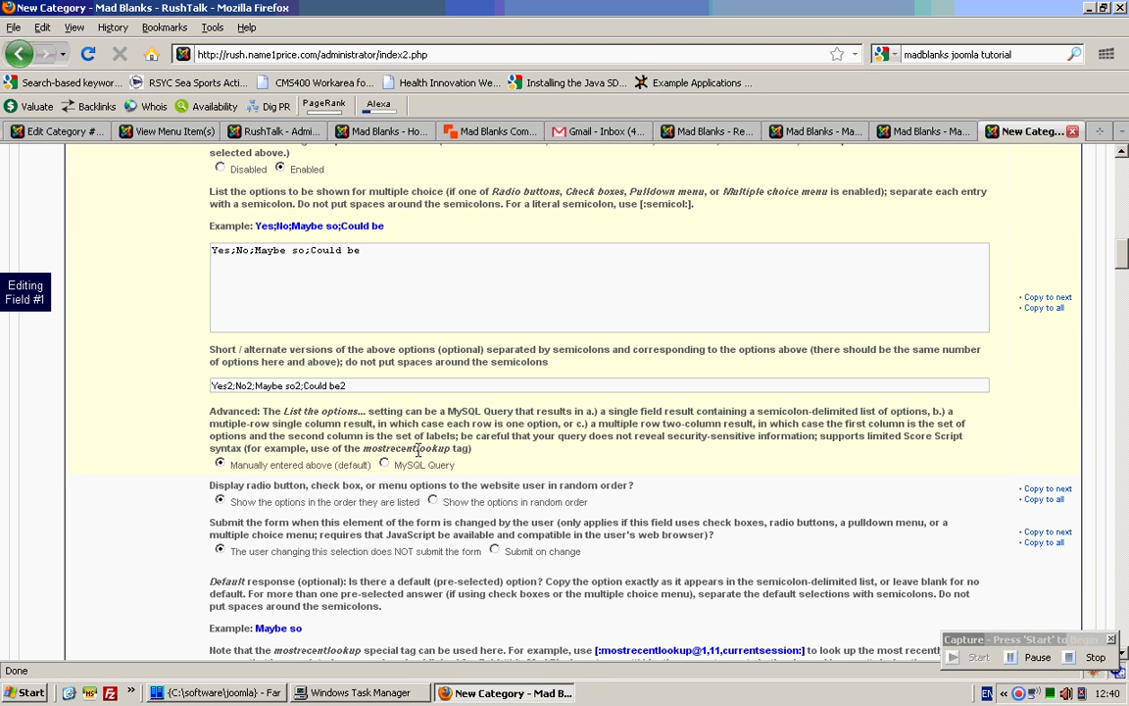
pyautogui.scroll(-2, 526, 431)
pyautogui.scroll(-2, 536, 428)
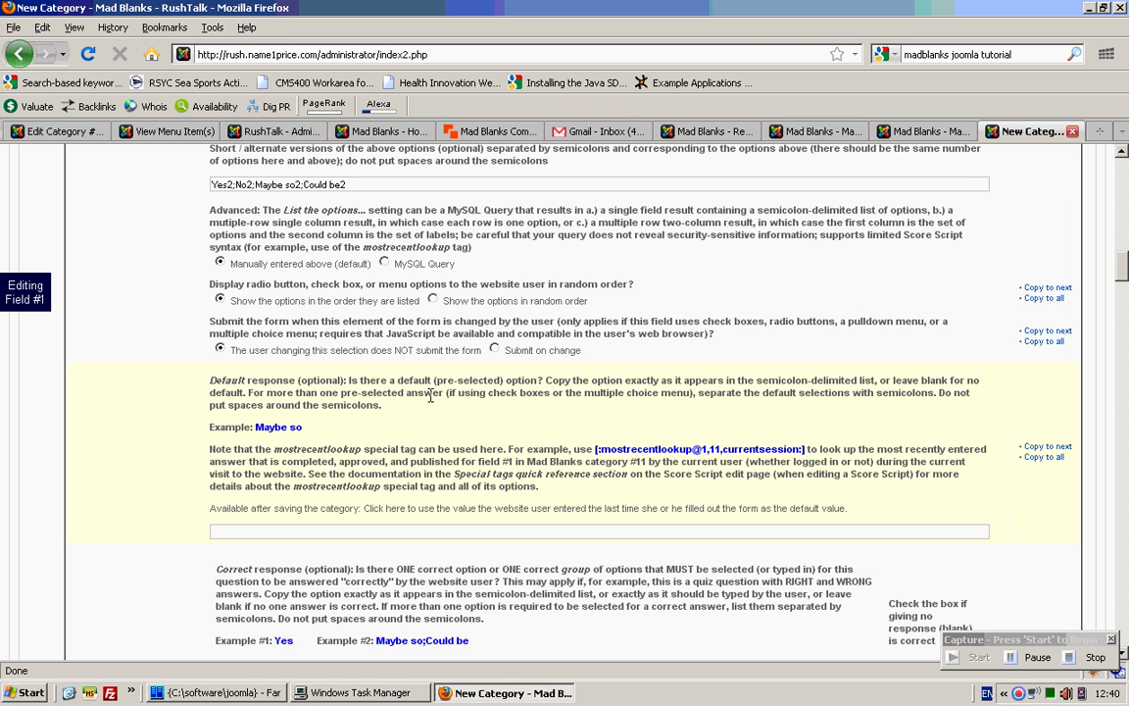
# - Enter Maybe so;Could be as Field #1's correct response, copied from Example #2
pyautogui.scroll(-4, 429, 396)
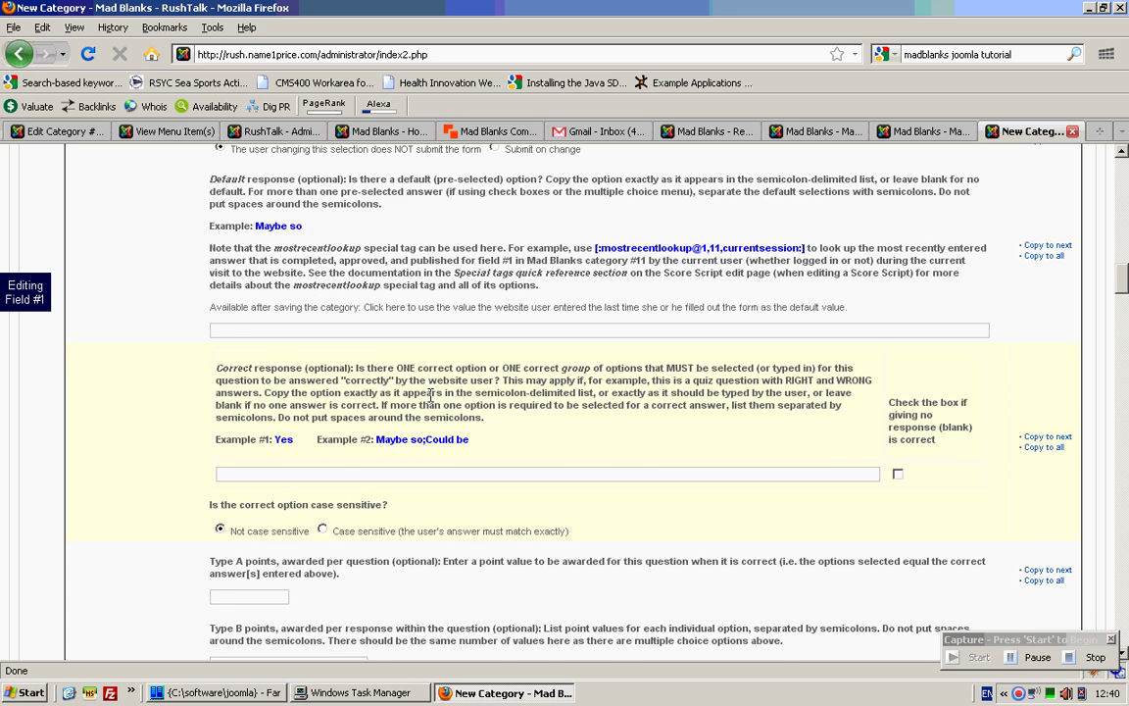
pyautogui.scroll(2, 430, 396)
pyautogui.scroll(-2, 434, 446)
pyautogui.moveTo(496, 446); pyautogui.dragTo(378, 440)
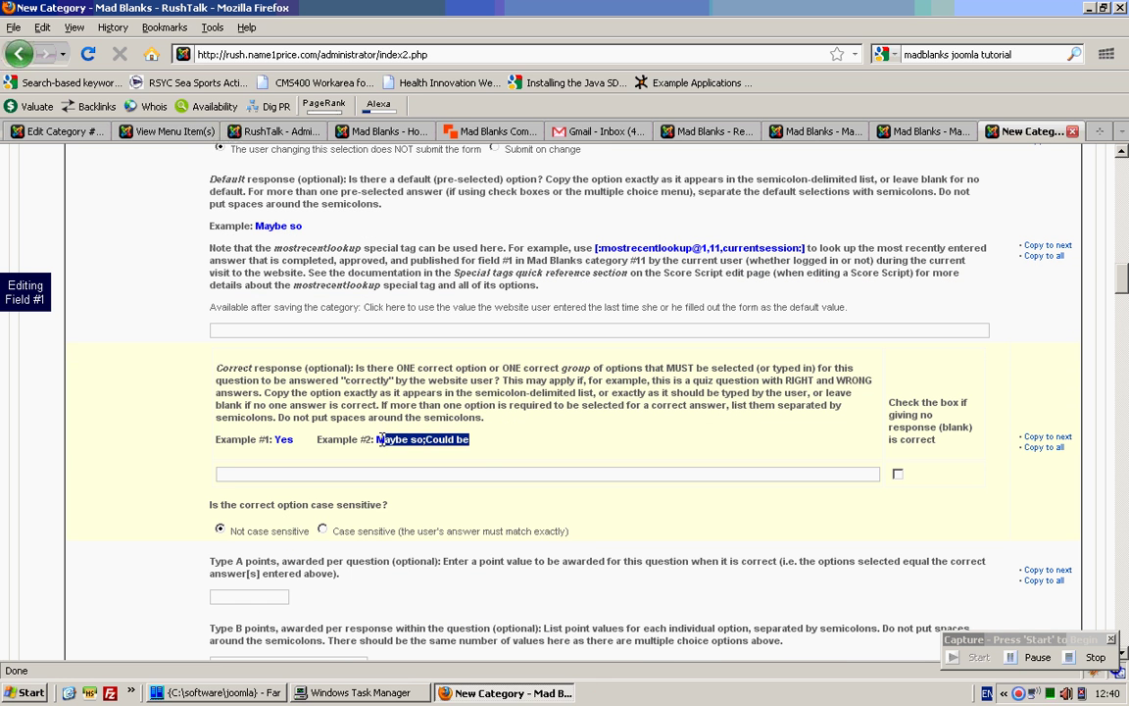
pyautogui.hotkey('ctrl', 'c')
pyautogui.click(516, 474)
pyautogui.hotkey('ctrl', 'v')
# - Check the Maybe so;Could be correct response, leaving Type A points blank
pyautogui.scroll(-2, 566, 432)
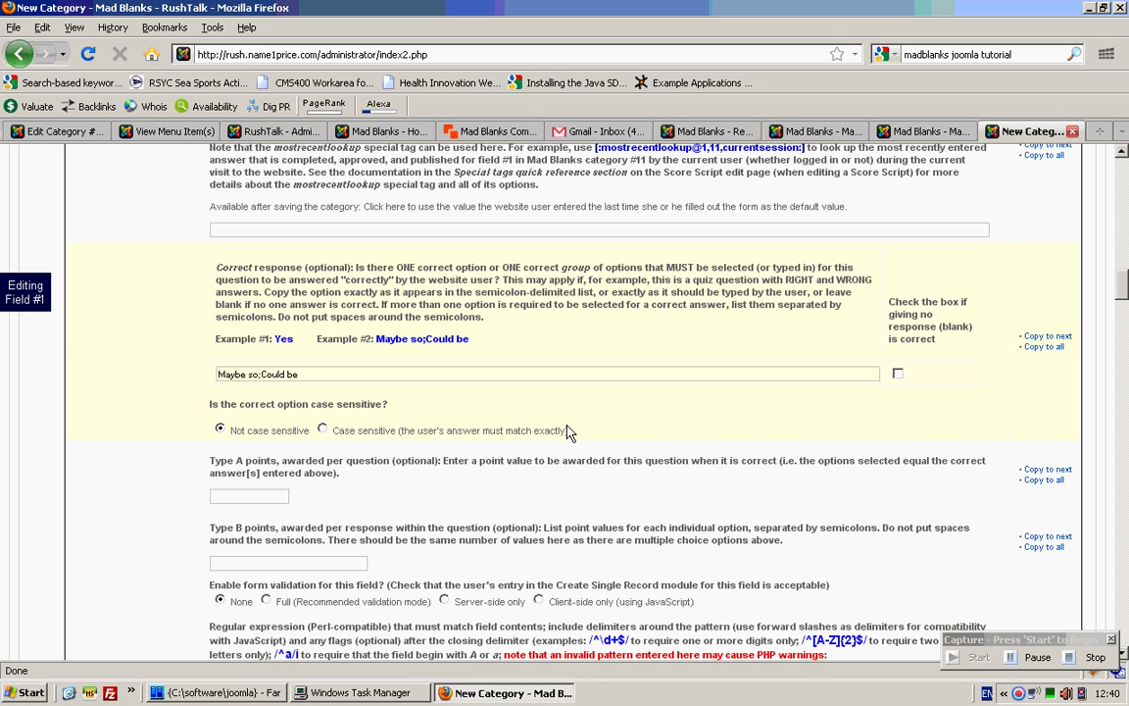
pyautogui.moveTo(337, 376); pyautogui.dragTo(144, 367)
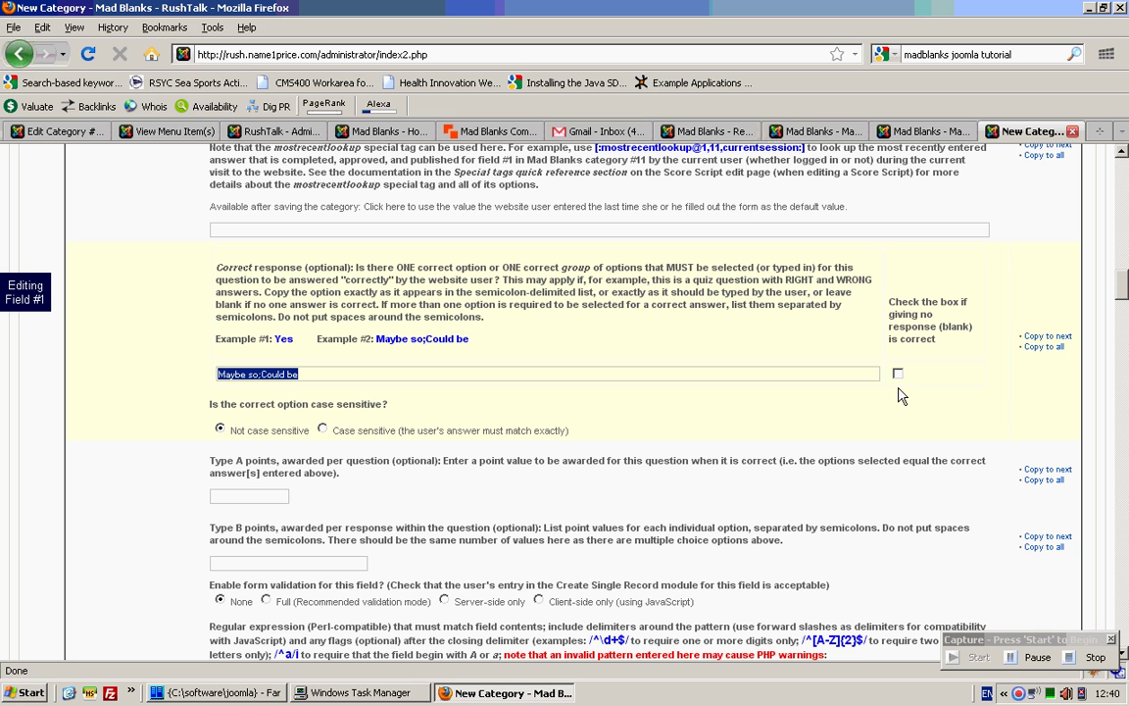
pyautogui.scroll(-3, 571, 368)
pyautogui.scroll(7, 573, 373)
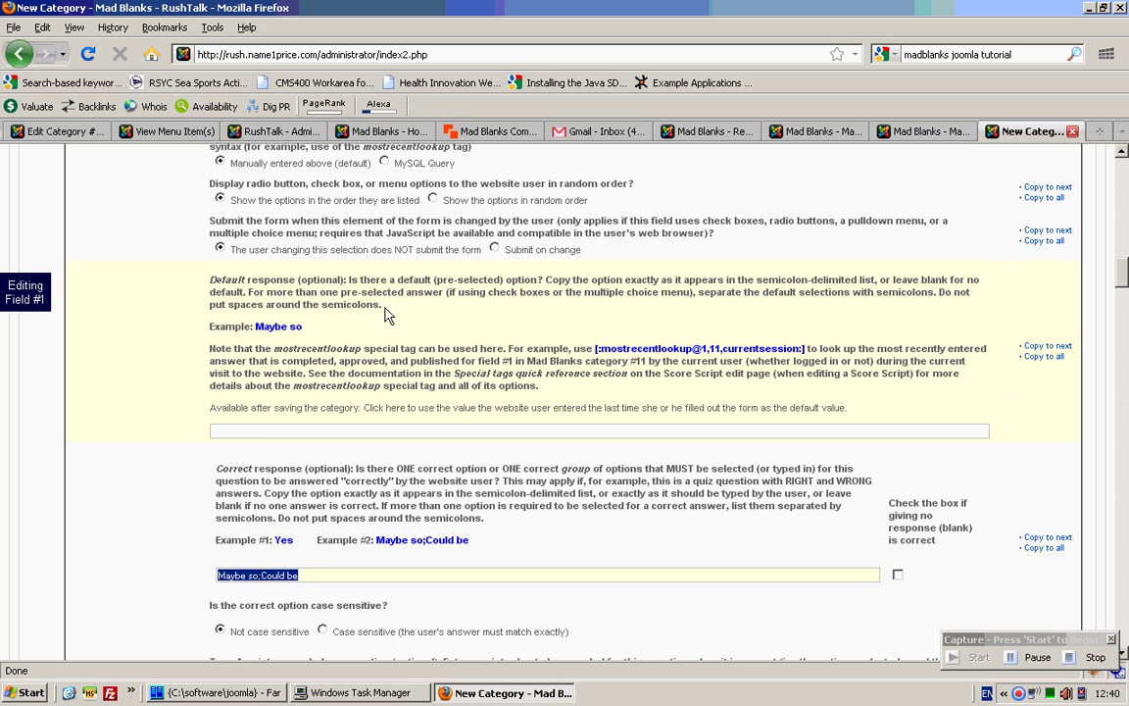
pyautogui.tripleClick(347, 279)
pyautogui.click(361, 279)
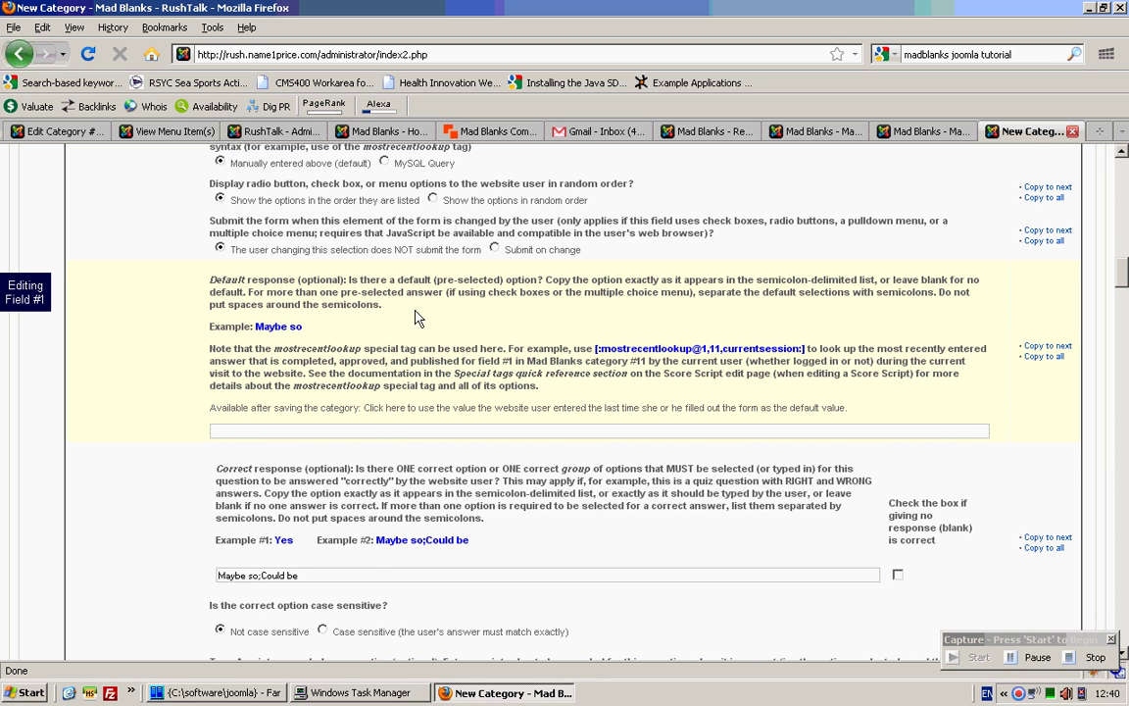
pyautogui.scroll(-2, 411, 311)
pyautogui.scroll(-2, 414, 310)
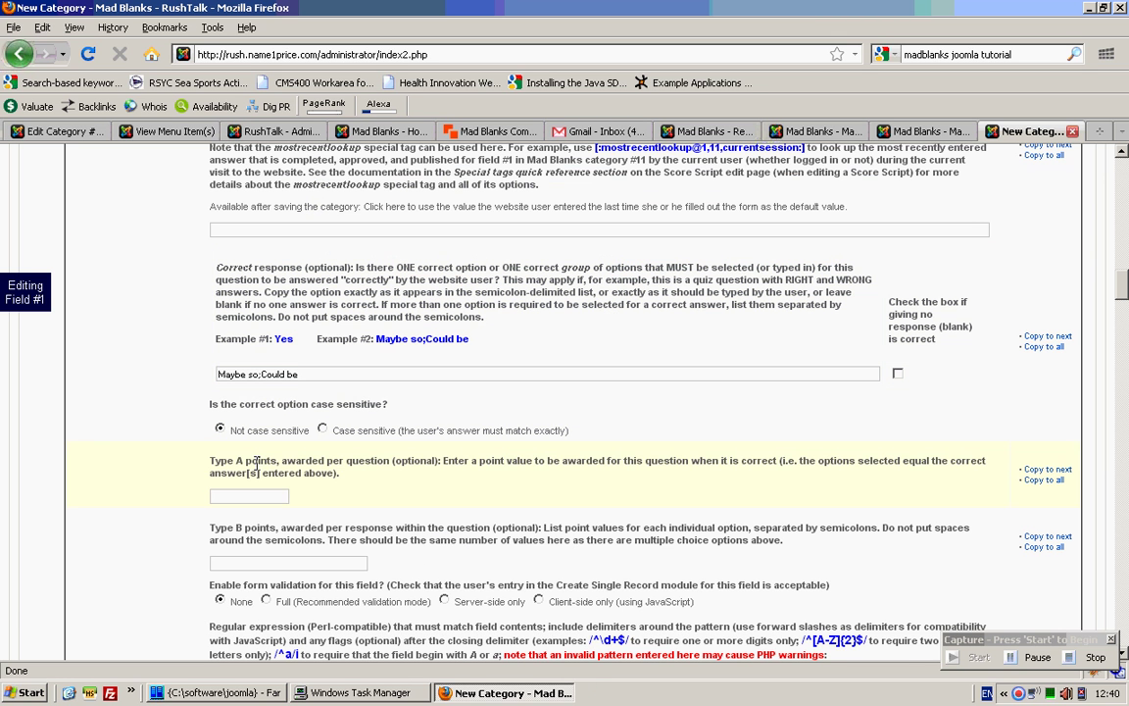
# - Set Field #1's Type B points to 2;3
pyautogui.click(281, 565)
pyautogui.write('2;3')
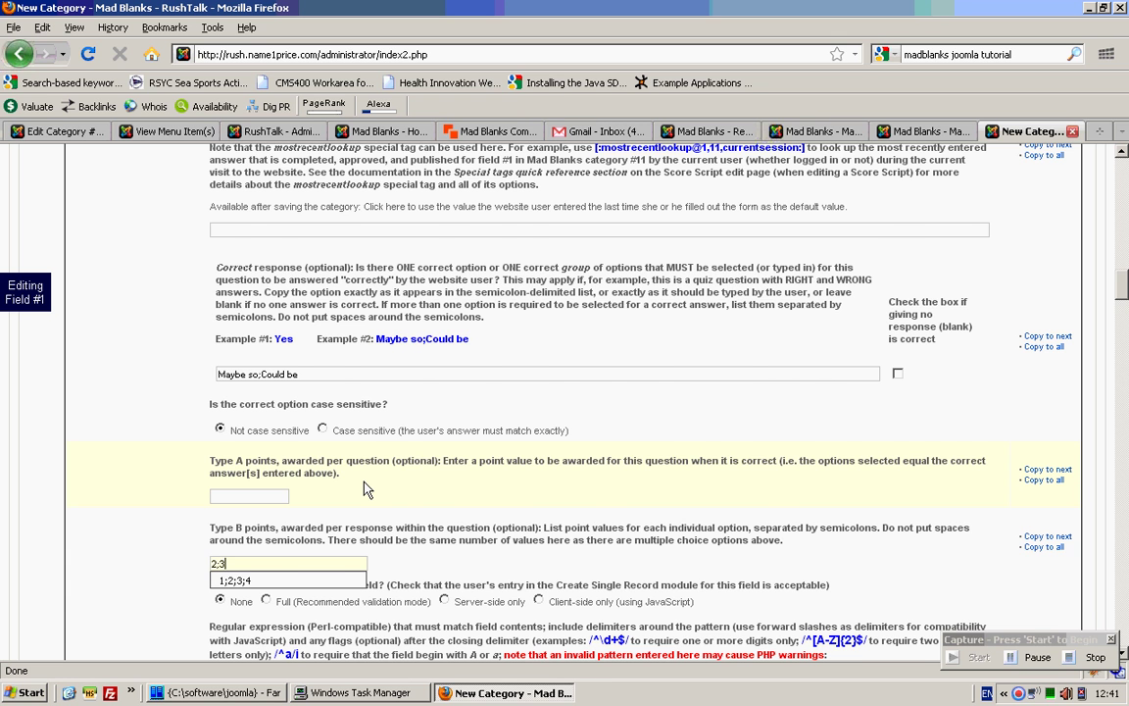
pyautogui.scroll(-4, 366, 490)
pyautogui.scroll(4, 502, 363)
pyautogui.scroll(3, 501, 363)
pyautogui.scroll(-7, 502, 363)
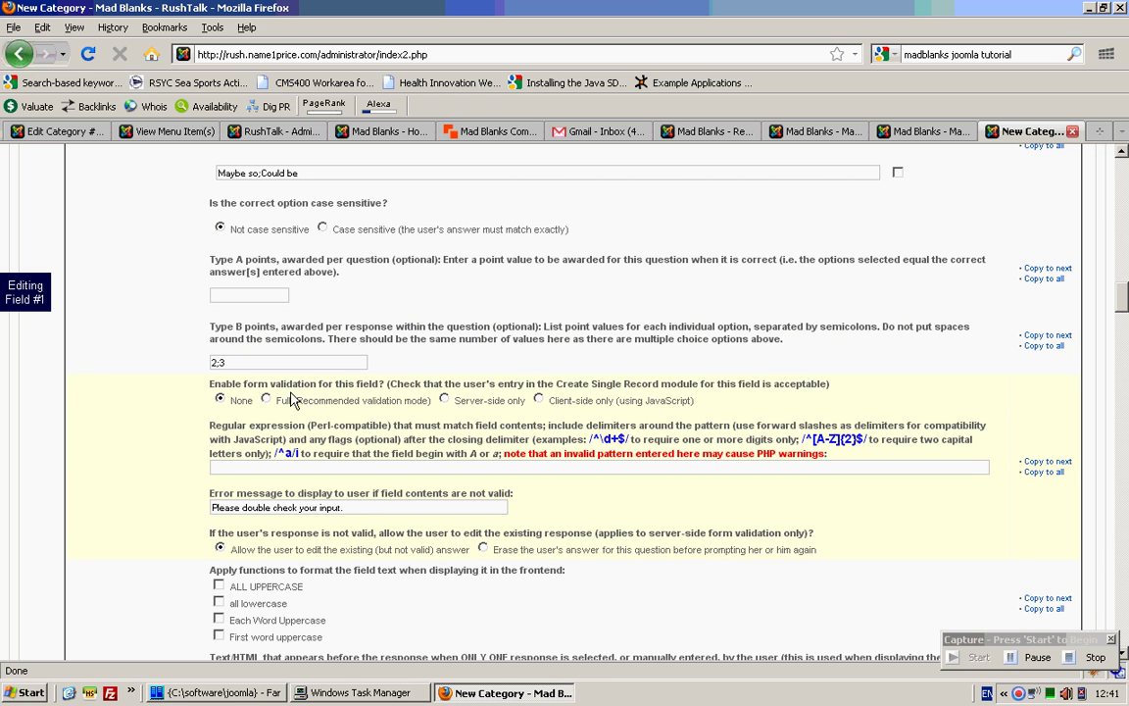
# - Review the form validation settings, leaving validation at None
pyautogui.moveTo(409, 384); pyautogui.dragTo(781, 383)
pyautogui.click(863, 392)
pyautogui.scroll(-2, 452, 388)
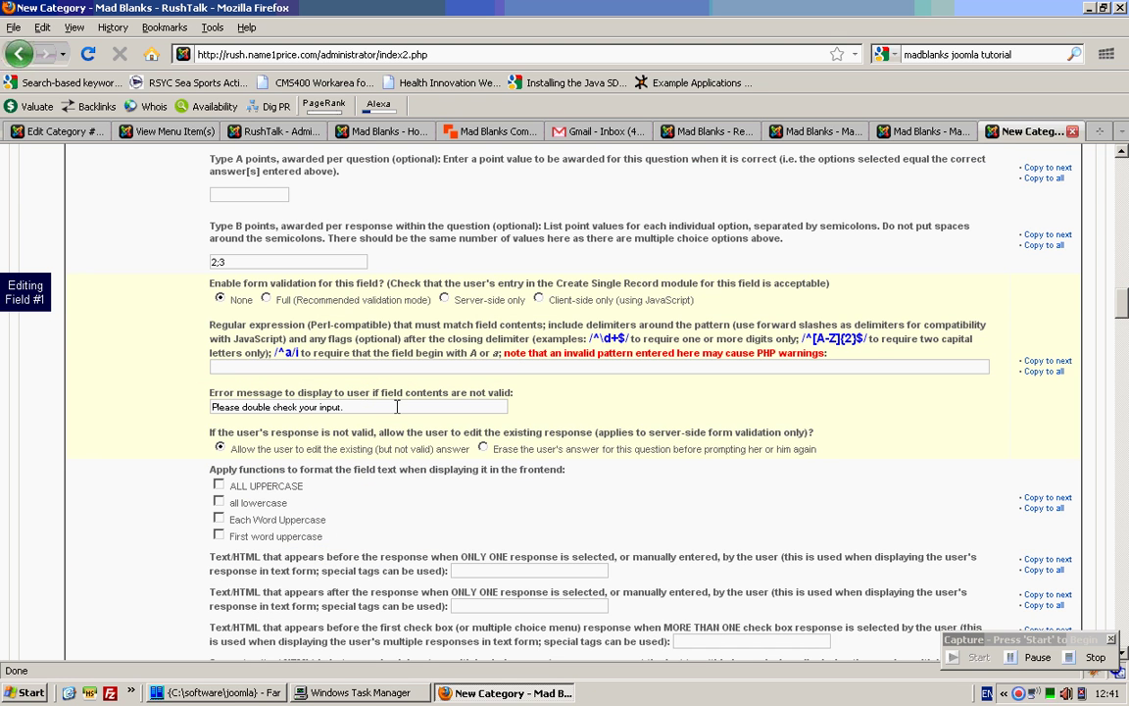
pyautogui.scroll(-2, 397, 406)
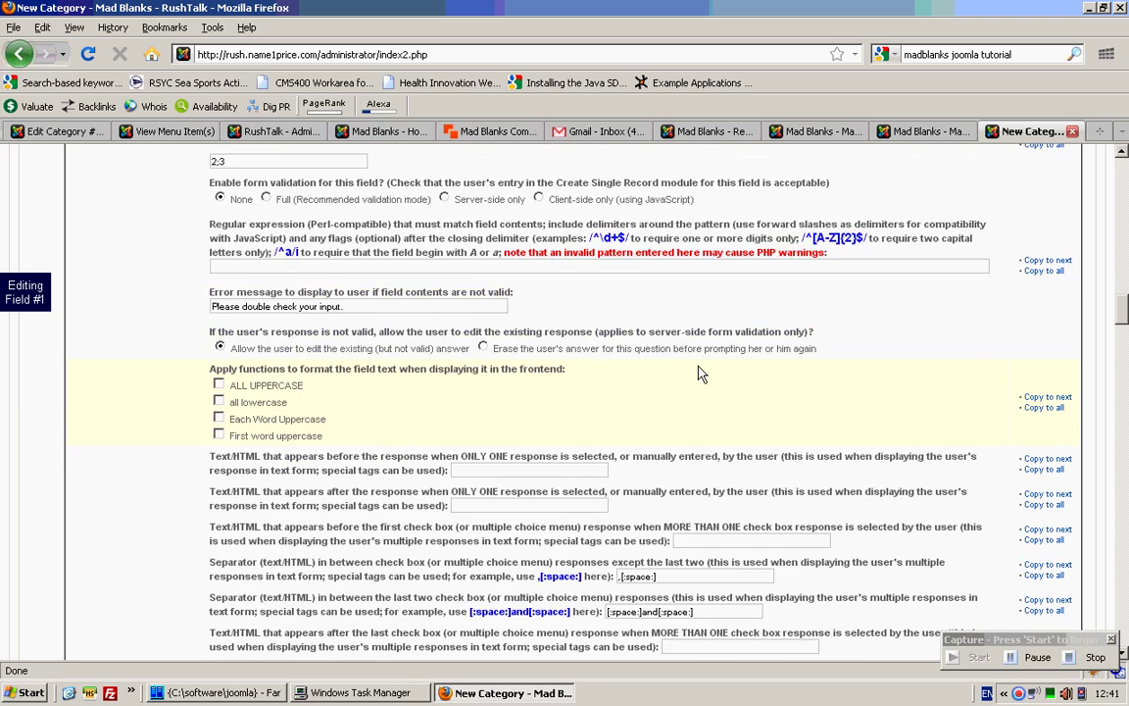
pyautogui.scroll(-2, 700, 373)
pyautogui.scroll(6, 1032, 345)
pyautogui.scroll(20, 1032, 345)
pyautogui.scroll(4, 1032, 345)
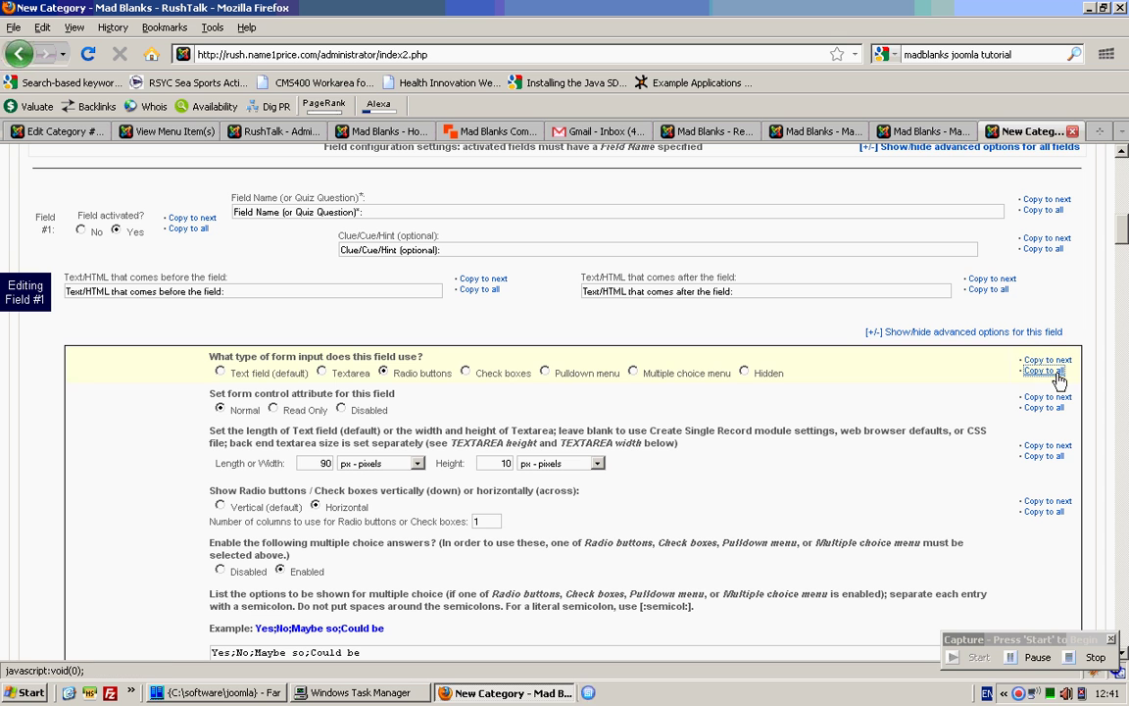
# - Copy Field #1's form control, size, radio layout, options and short versions to all fields
pyautogui.click(1043, 406)
pyautogui.click(1044, 456)
pyautogui.click(1043, 512)
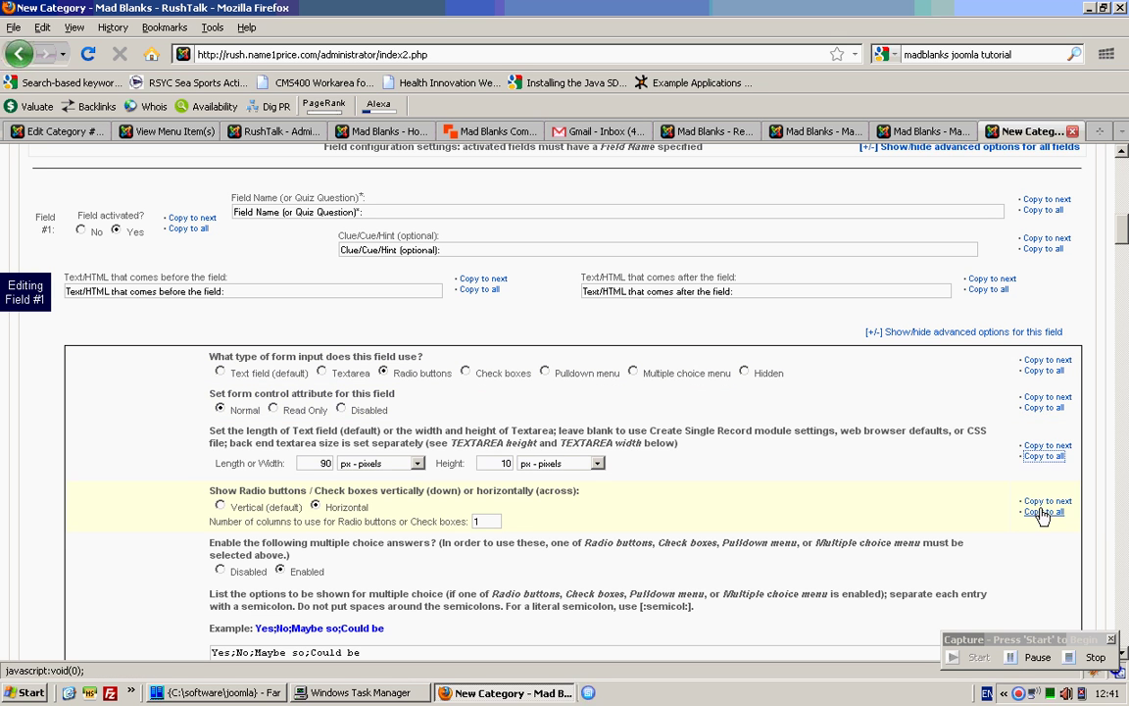
pyautogui.scroll(-6, 1044, 519)
pyautogui.click(1043, 407)
pyautogui.scroll(-2, 1055, 414)
pyautogui.click(1054, 501)
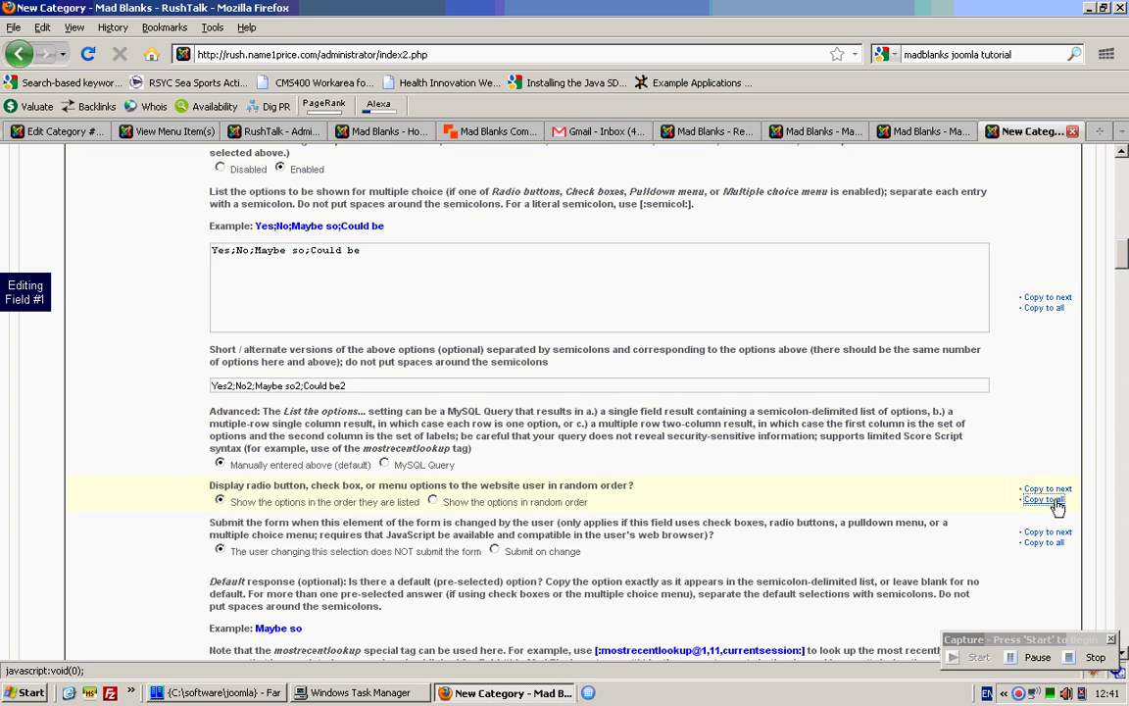
# - Copy Field #1's random order, correct response, Type B points, validation and before/after text to all fields
pyautogui.scroll(-4, 1056, 507)
pyautogui.click(1044, 341)
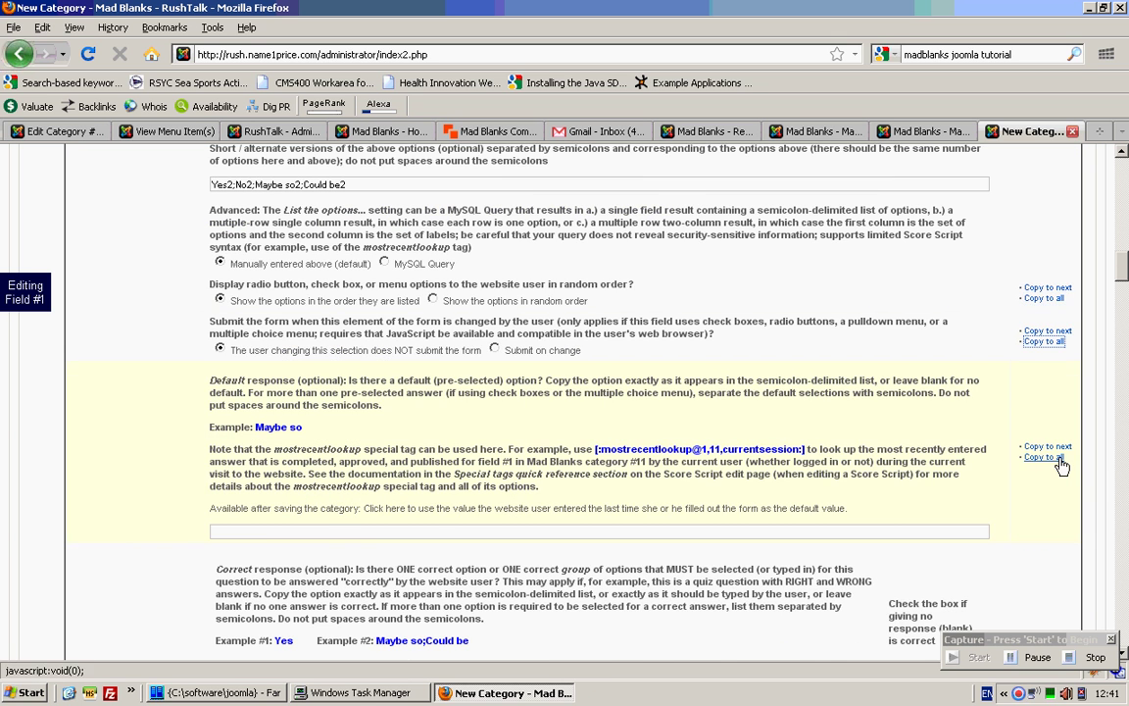
pyautogui.scroll(-9, 1061, 467)
pyautogui.scroll(5, 1065, 426)
pyautogui.click(1051, 449)
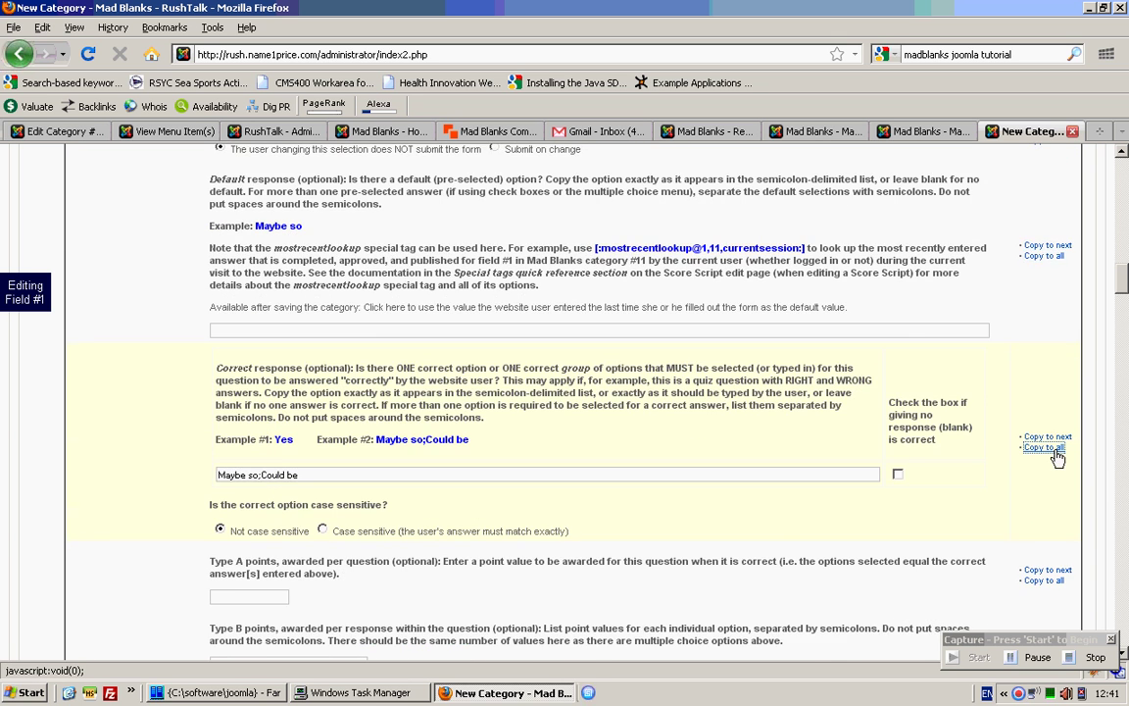
pyautogui.scroll(-4, 1056, 456)
pyautogui.click(1051, 447)
pyautogui.click(1044, 572)
pyautogui.scroll(-6, 1049, 549)
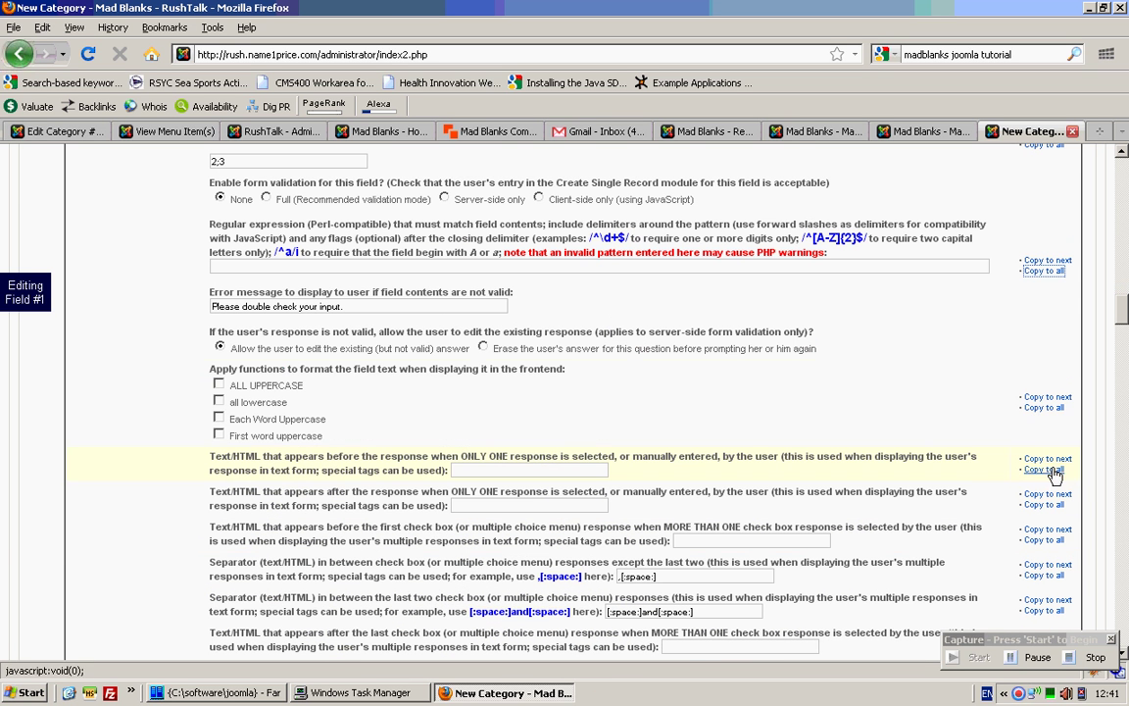
pyautogui.click(1046, 471)
pyautogui.click(1044, 506)
pyautogui.scroll(-11, 1060, 508)
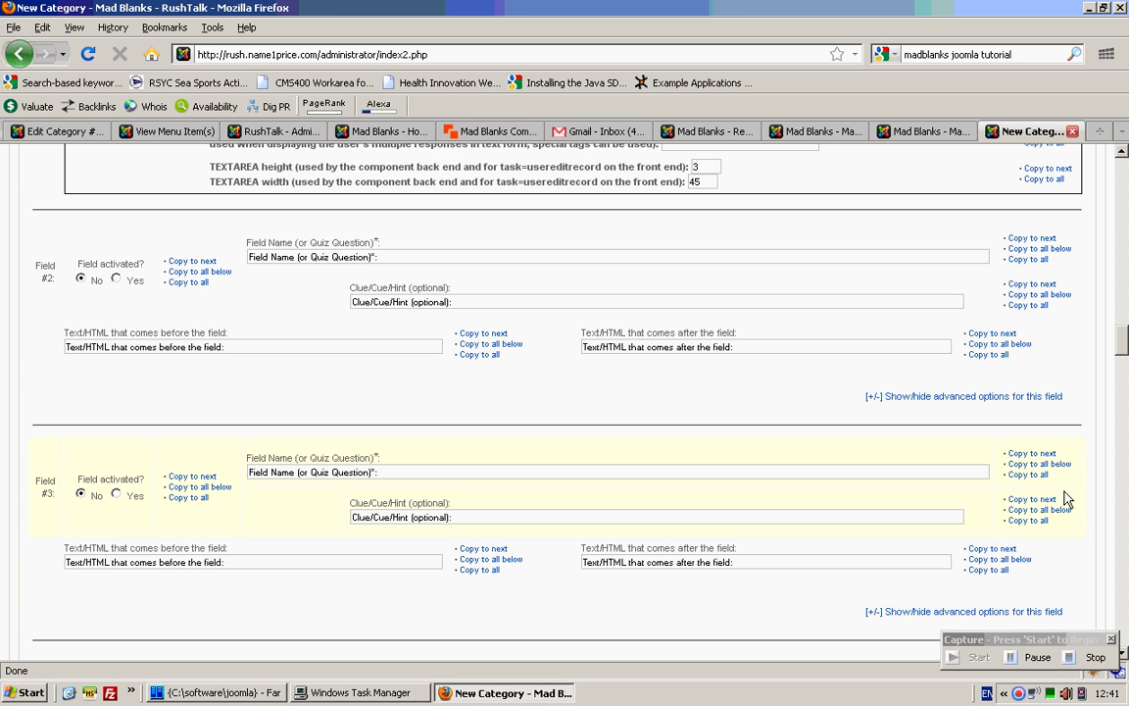
# - Activate fields #2, #3 and #4
pyautogui.click(117, 278)
pyautogui.click(117, 495)
pyautogui.scroll(-6, 932, 461)
pyautogui.scroll(2, 861, 466)
pyautogui.click(116, 509)
pyautogui.scroll(10, 927, 392)
pyautogui.scroll(-8, 927, 391)
pyautogui.scroll(15, 978, 385)
pyautogui.scroll(15, 978, 378)
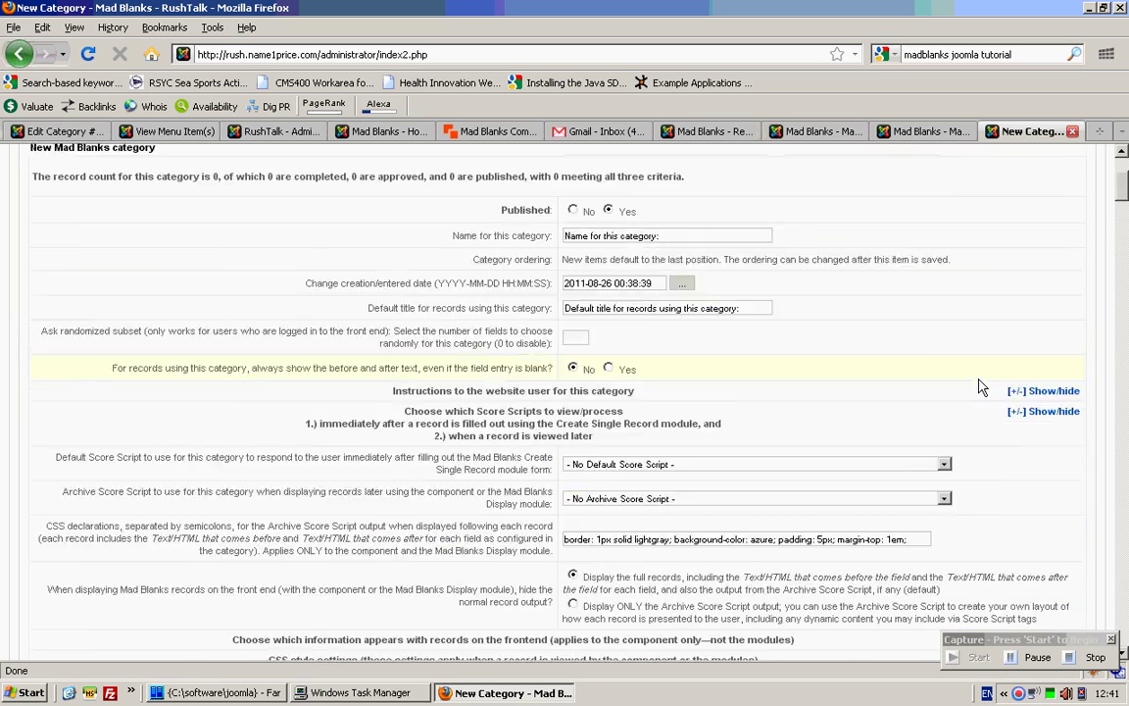
# - Save the new quiz category so it is listed as published category #1
pyautogui.click(1024, 257)
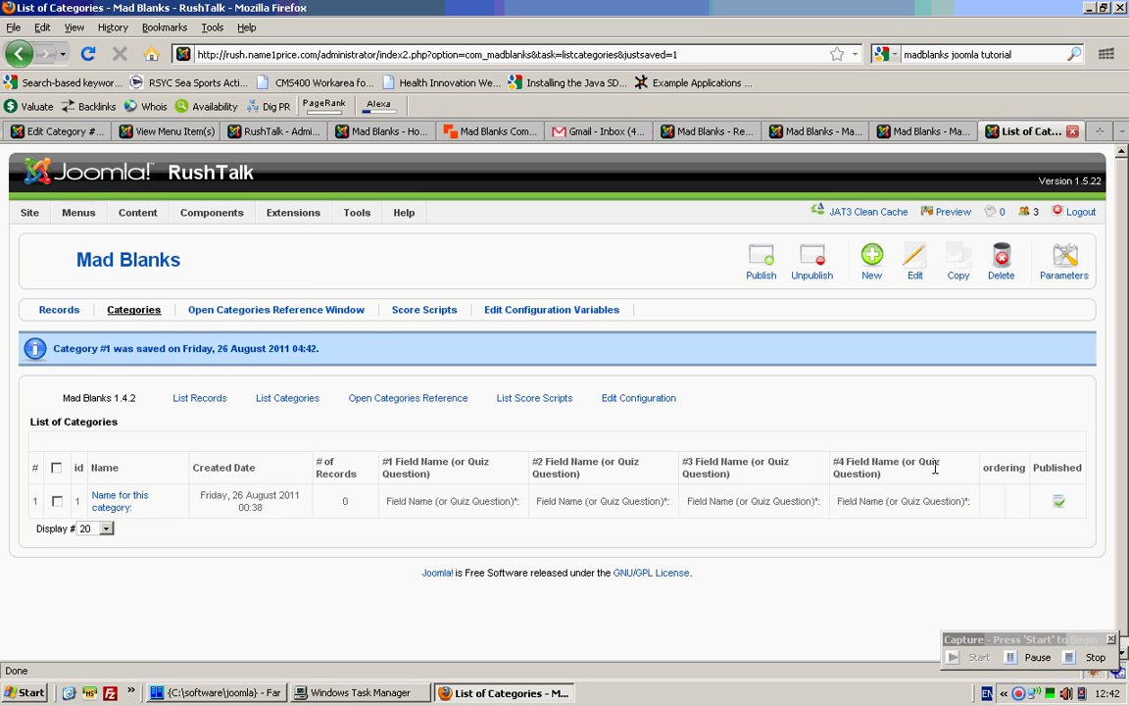
pyautogui.moveTo(301, 219)
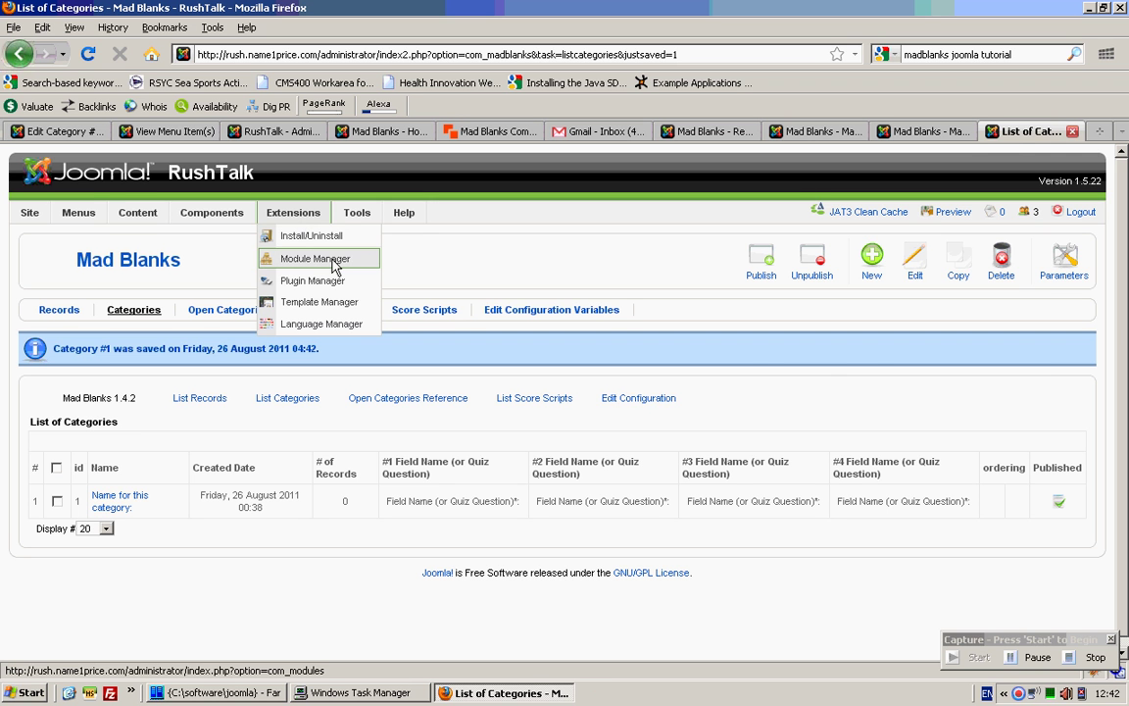
# - Open the Mad Blanks Create Single Record Module from the site module list
pyautogui.click(309, 257)
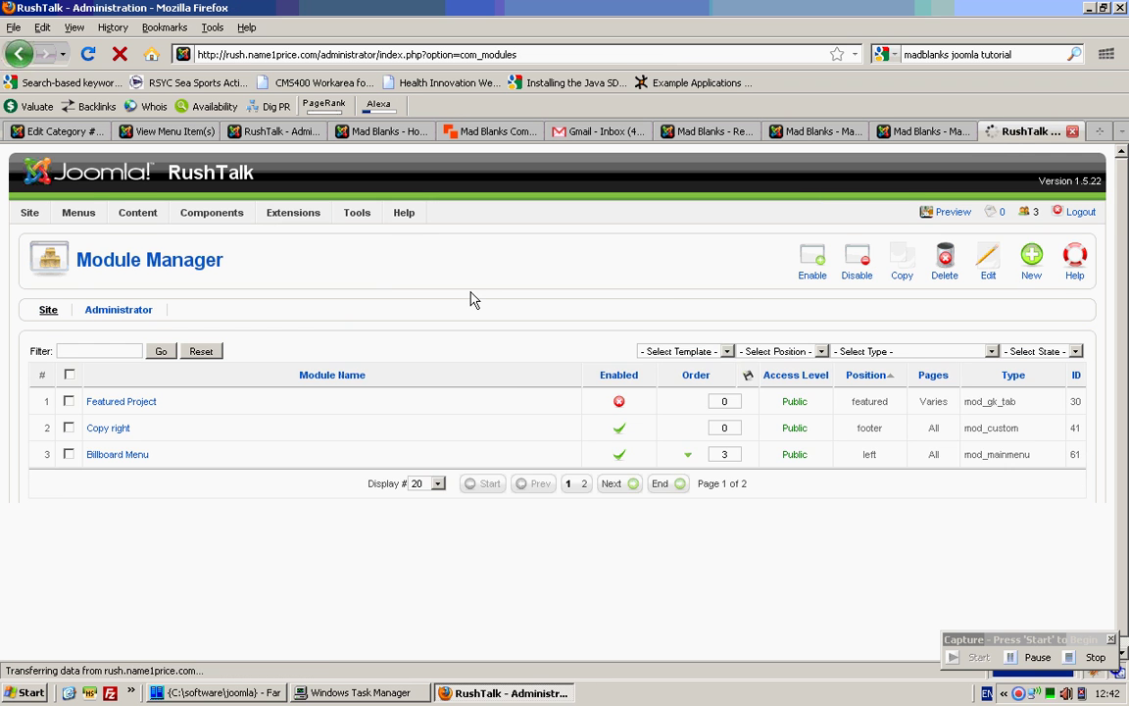
pyautogui.scroll(-4, 226, 418)
pyautogui.scroll(-2, 254, 432)
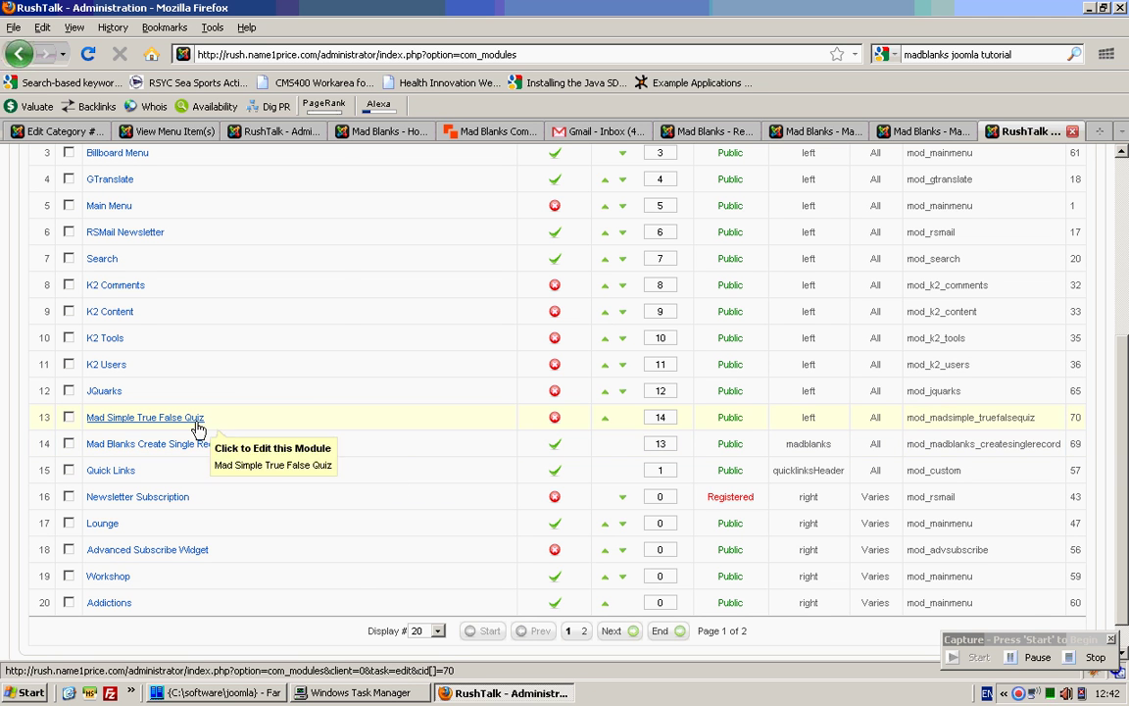
pyautogui.click(160, 443)
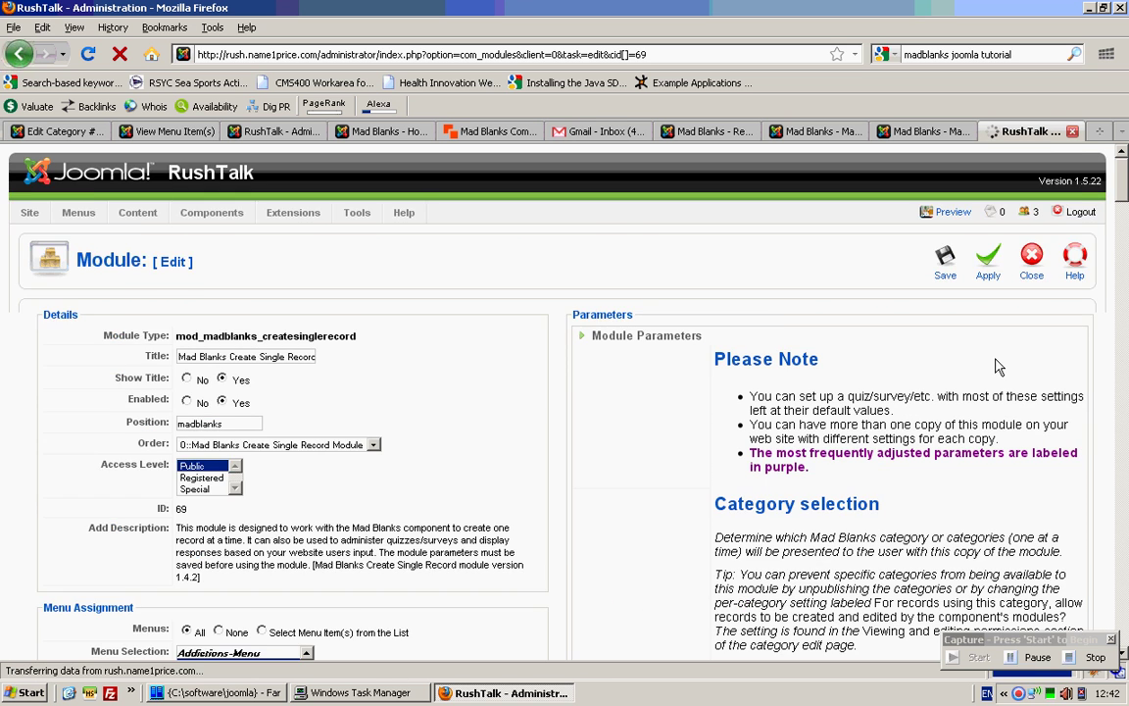
# - Confirm the module's position is madblanks, close it unchanged, and go to the Main Menu items
pyautogui.scroll(-2, 996, 366)
pyautogui.moveTo(221, 323); pyautogui.dragTo(199, 325)
pyautogui.doubleClick(198, 320)
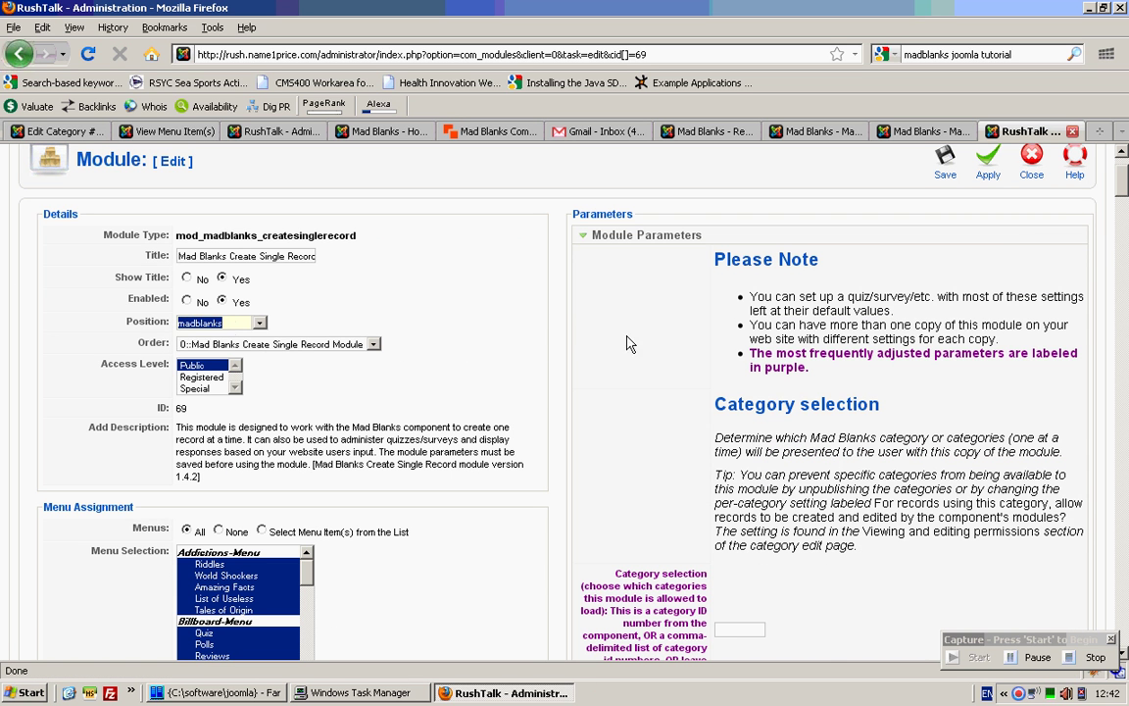
pyautogui.scroll(2, 628, 343)
pyautogui.click(1031, 257)
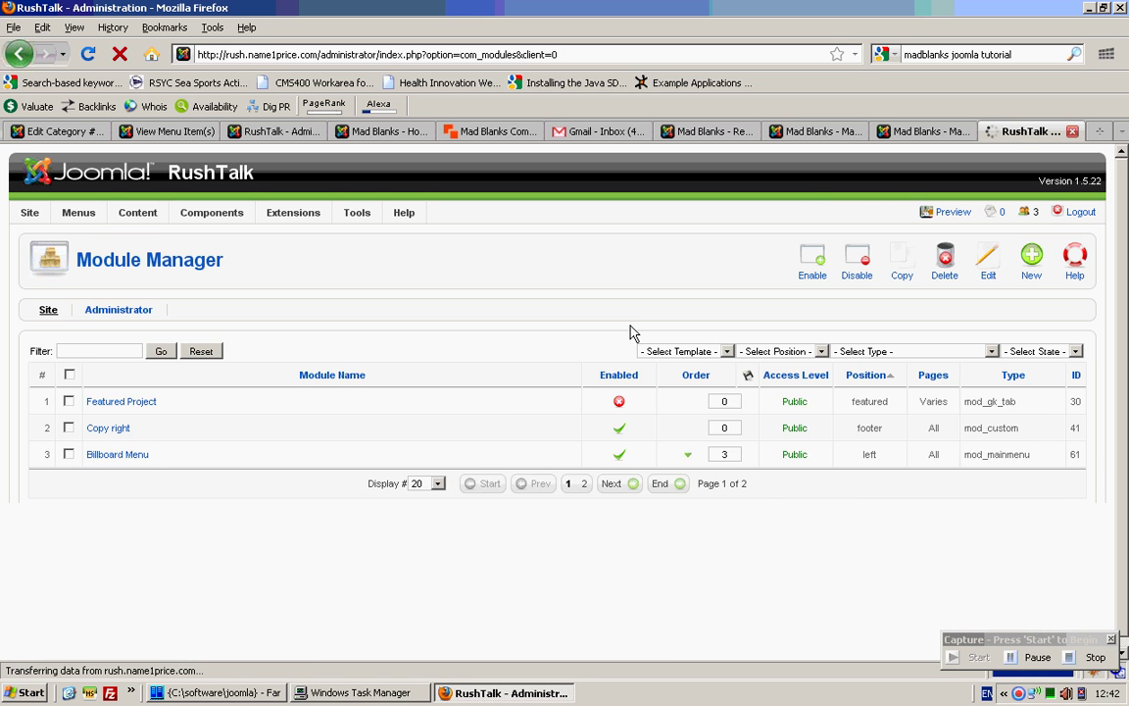
pyautogui.moveTo(88, 225)
pyautogui.click(98, 281)
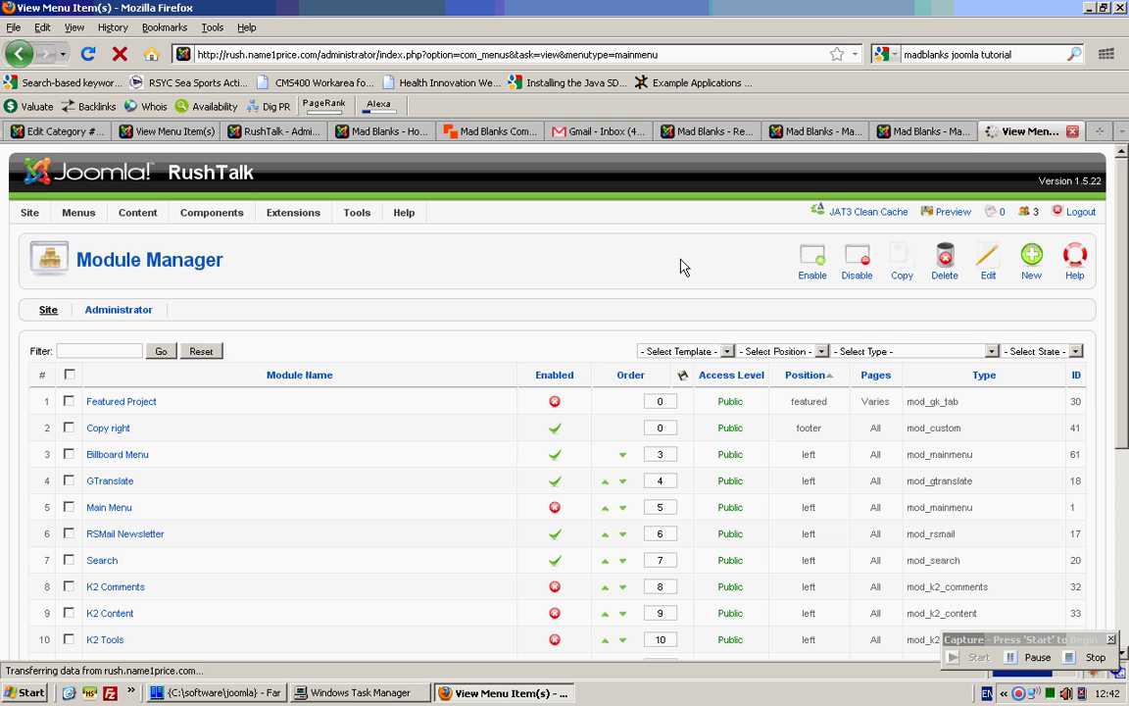
# - Create and save a Mad Blanks type menu item titled 'My Quiz' in the Main Menu
pyautogui.click(1031, 258)
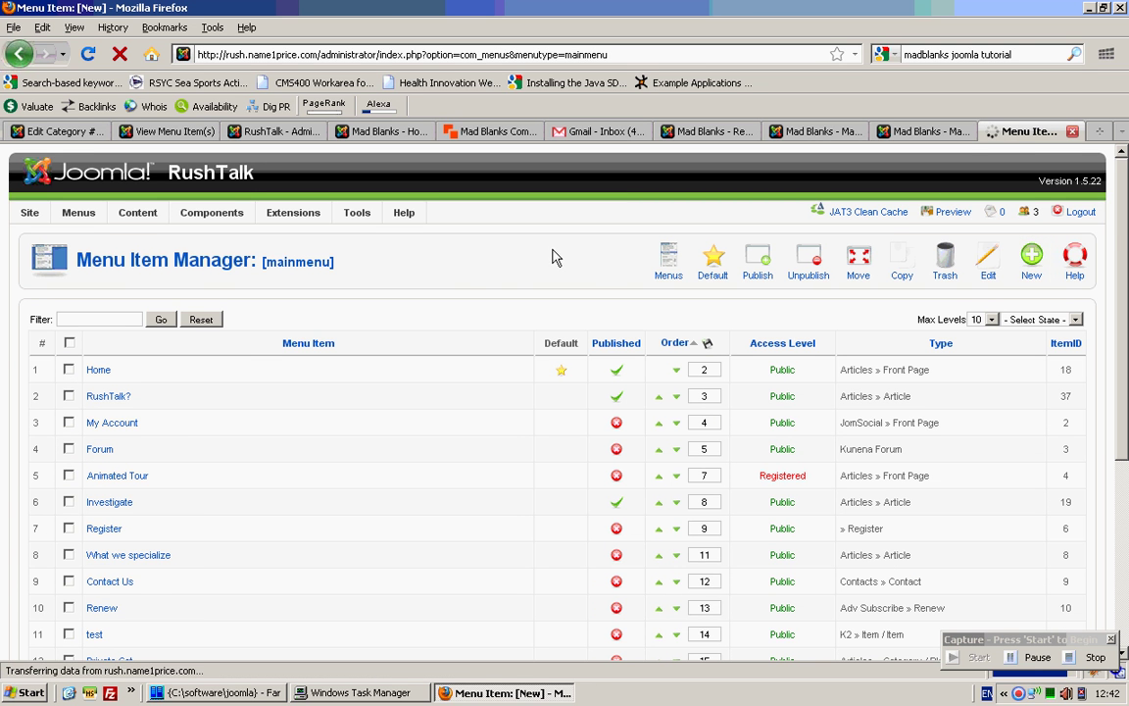
pyautogui.scroll(-2, 472, 300)
pyautogui.click(145, 444)
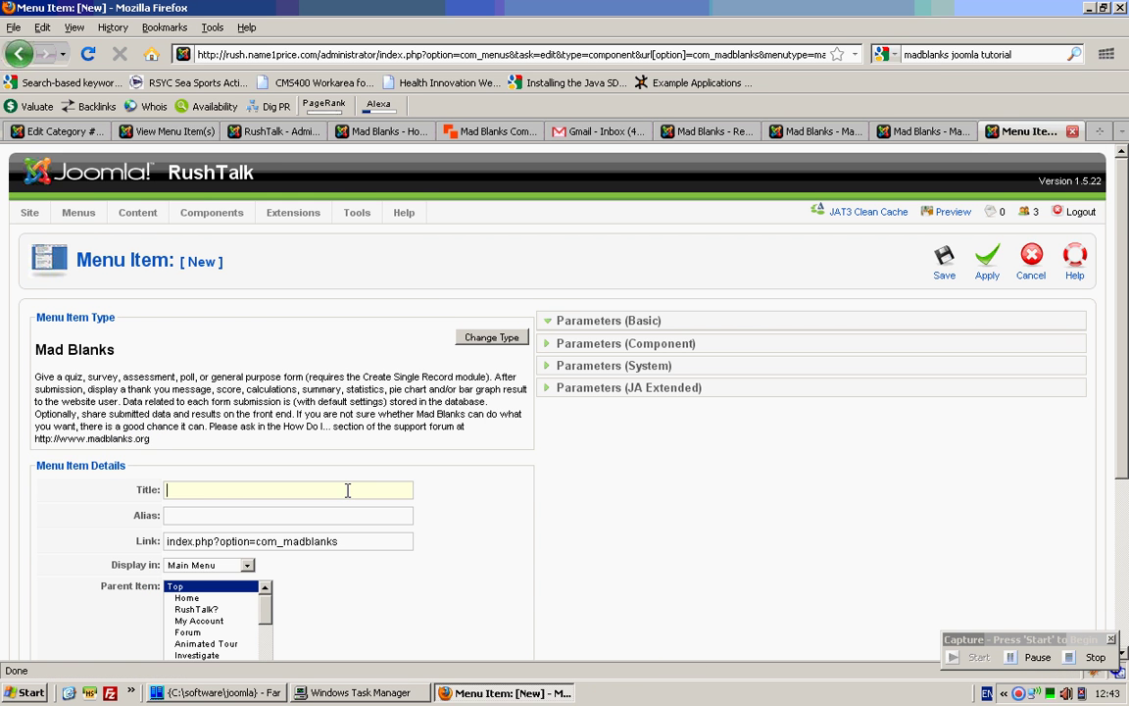
pyautogui.write('My Quiz')
pyautogui.scroll(-2, 621, 479)
pyautogui.scroll(2, 622, 480)
pyautogui.click(944, 259)
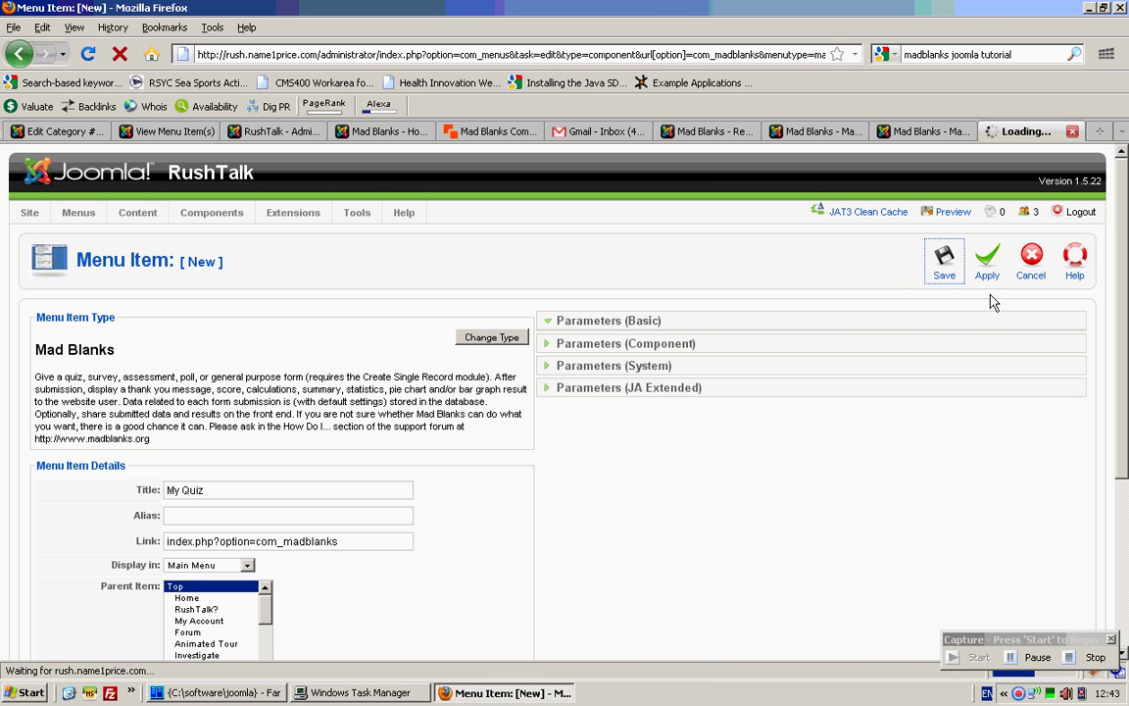
pyautogui.rightClick(960, 218)
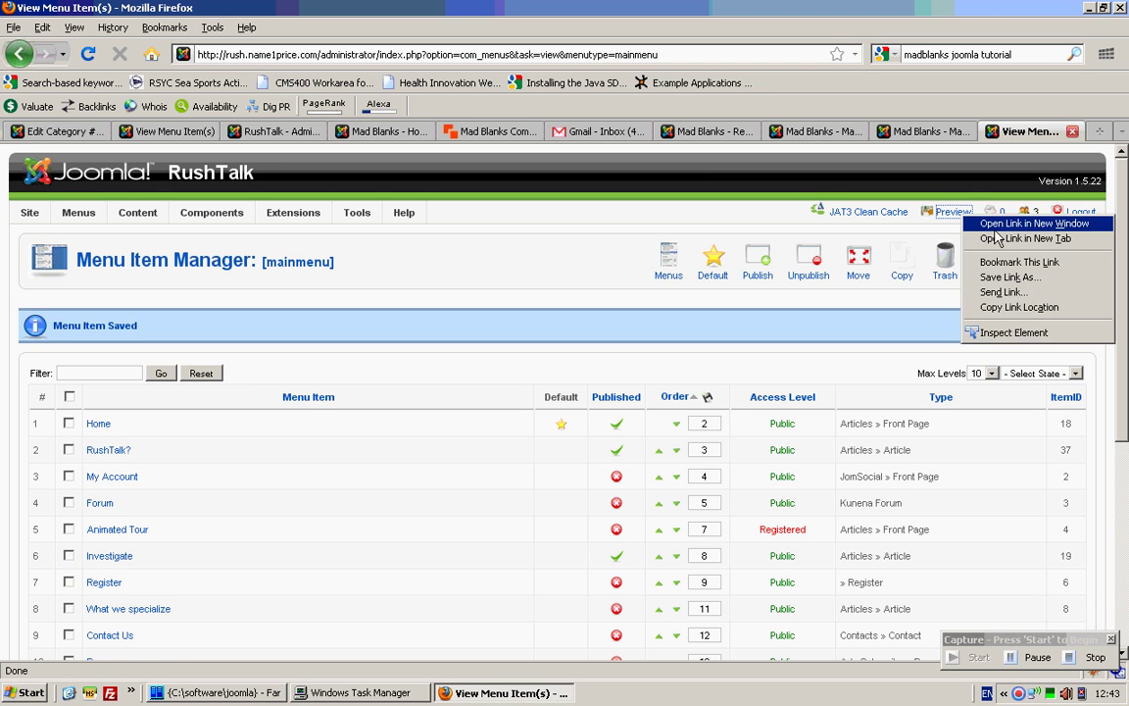
# - Preview the site in a new tab, check My Quiz Category #1's Yes/No/Maybe so/Could be options, then return to admin
pyautogui.click(990, 237)
pyautogui.click(1043, 132)
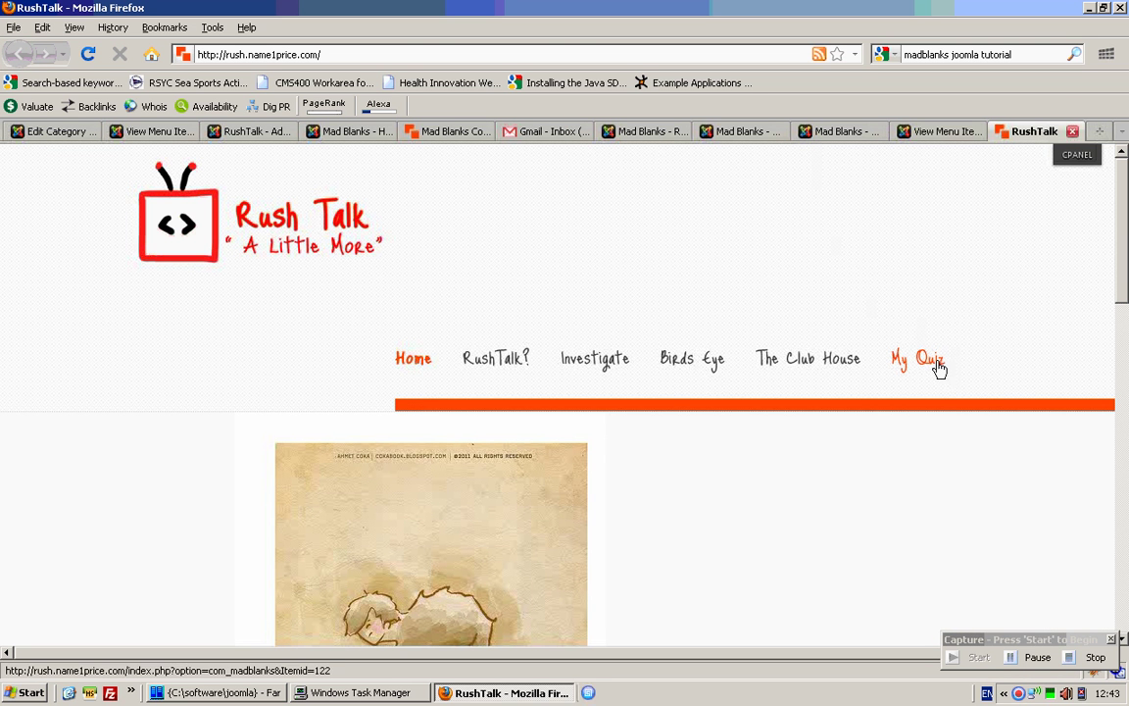
pyautogui.click(939, 361)
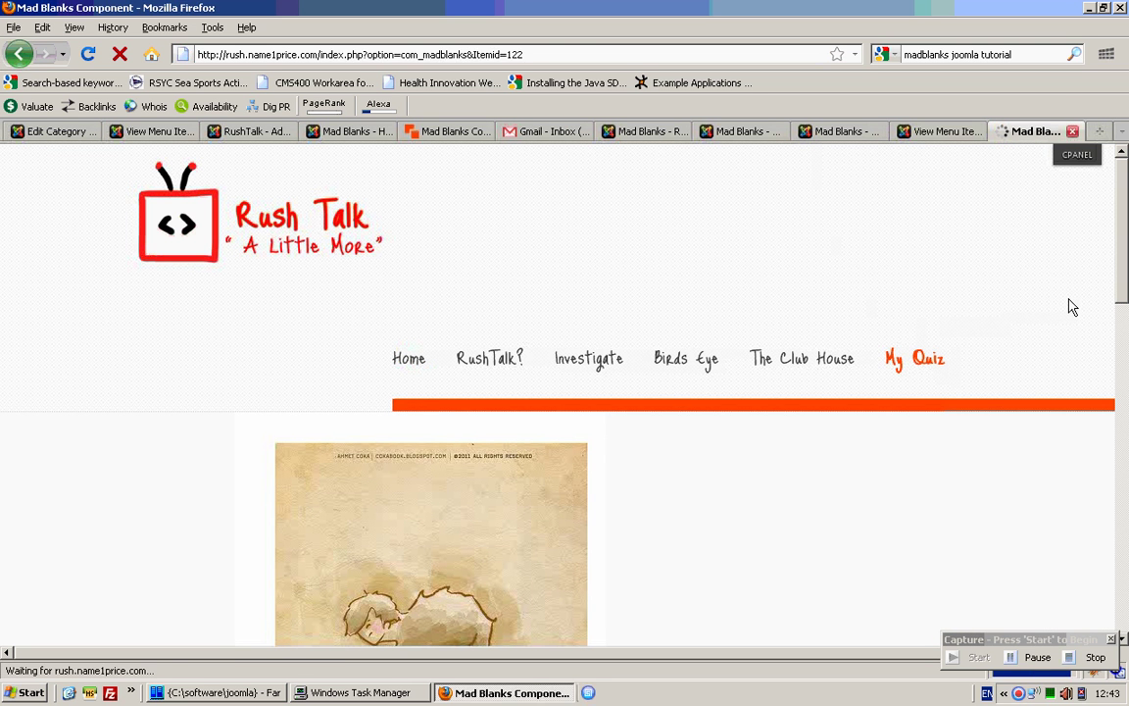
pyautogui.scroll(-3, 1071, 302)
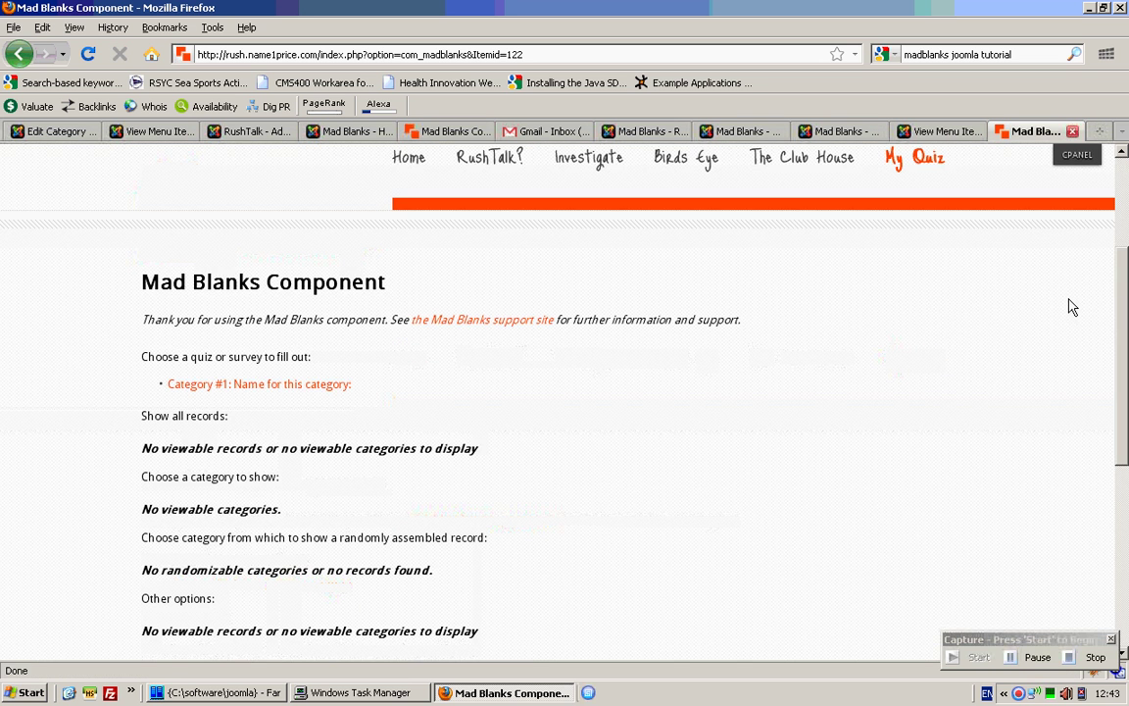
pyautogui.click(314, 387)
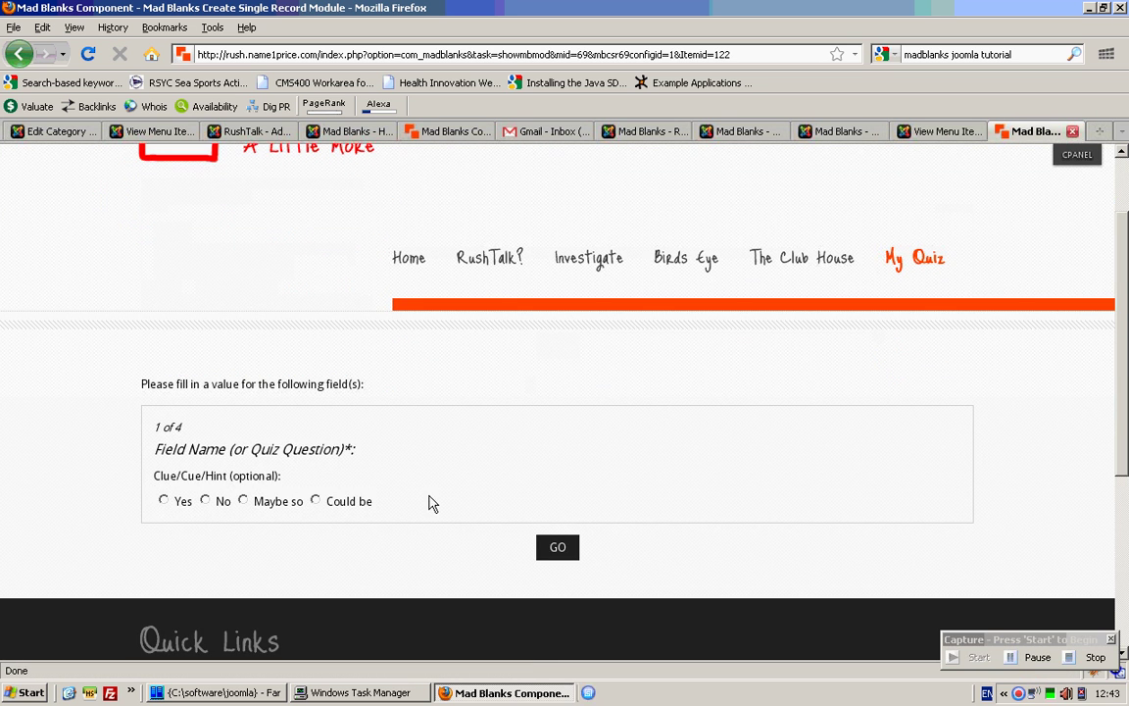
pyautogui.click(941, 131)
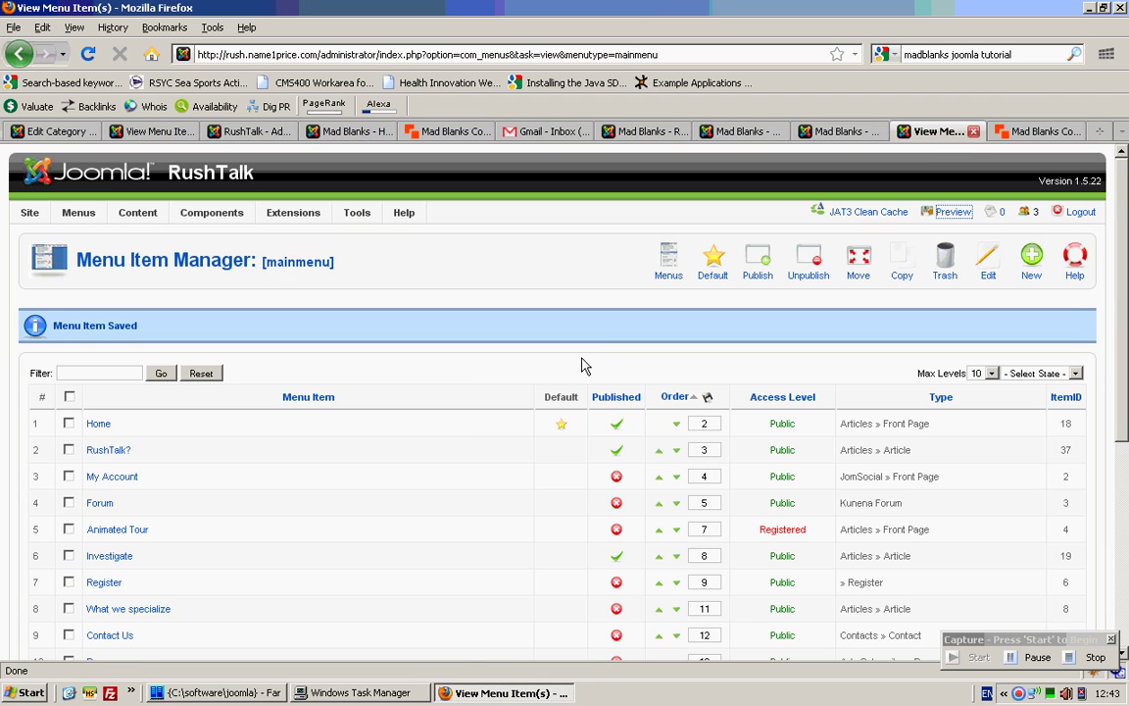